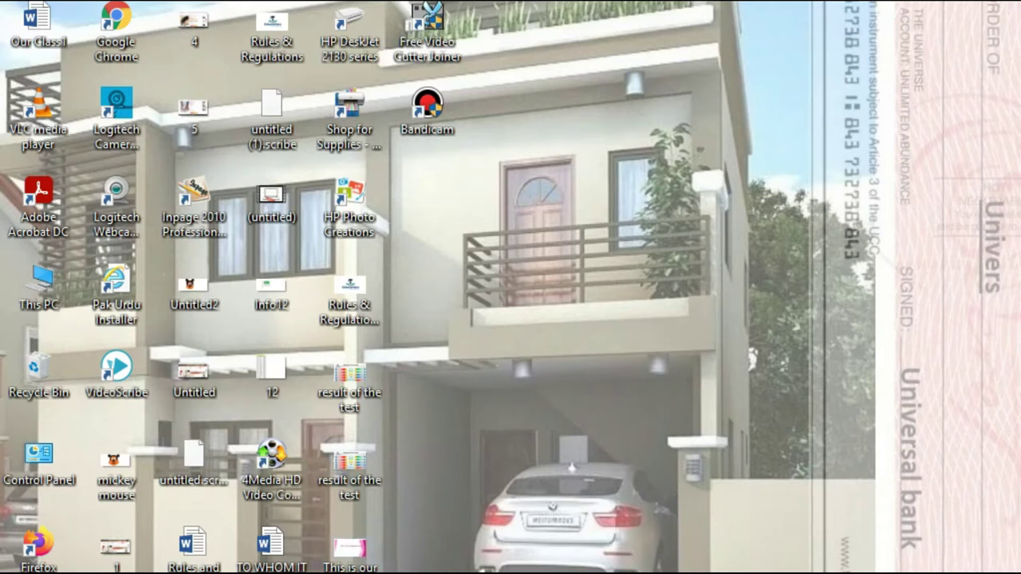
Launch PowerPoint 2016 from the Start menu and start a blank presentation
{"action": "key", "text": "super"}
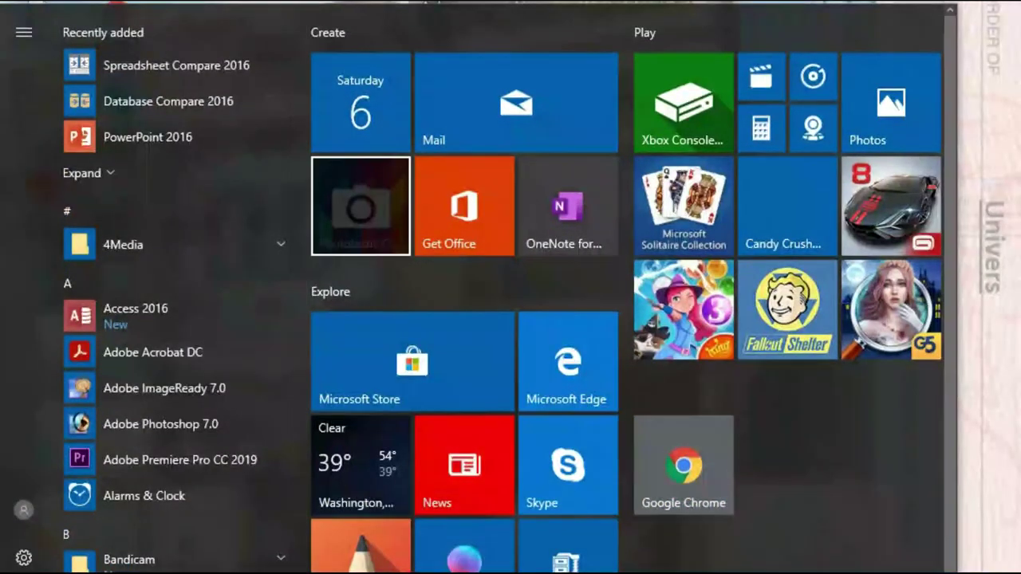
{"action": "left_click", "coordinate": [148, 136]}
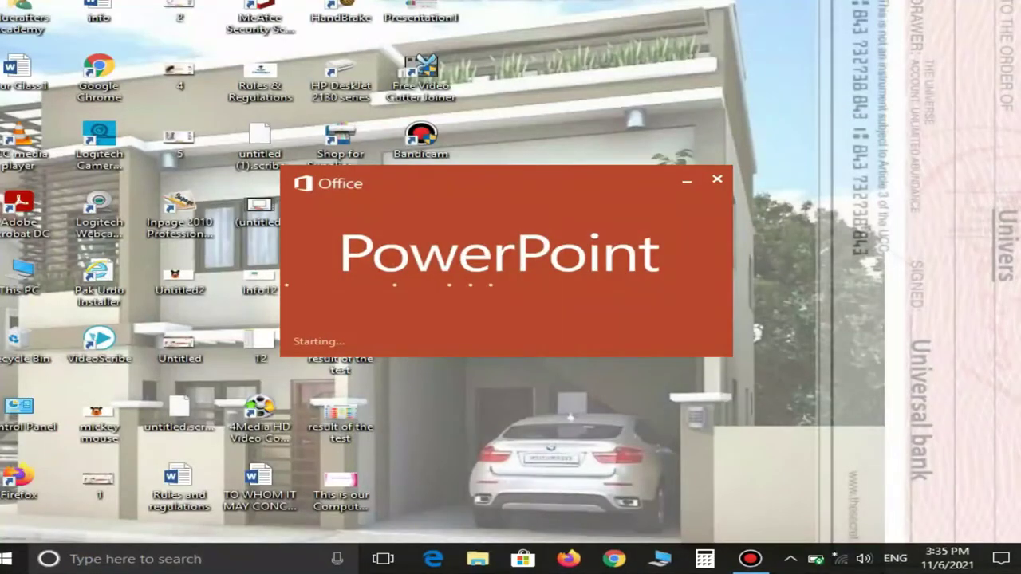
{"action": "key", "text": "Return"}
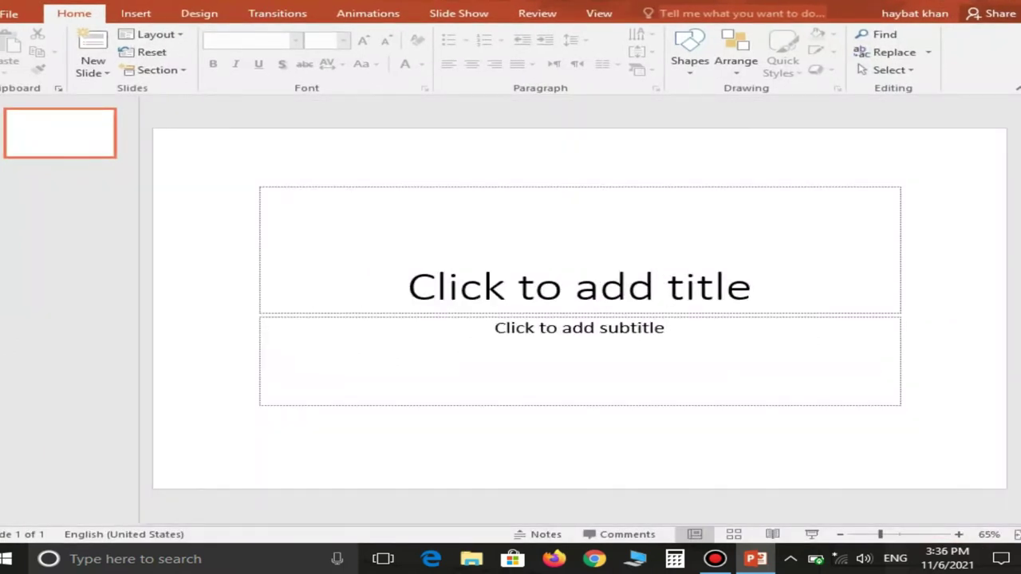
Delete the title and subtitle placeholders from the slide
{"action": "left_click", "coordinate": [260, 247]}
{"action": "key", "text": "Delete"}
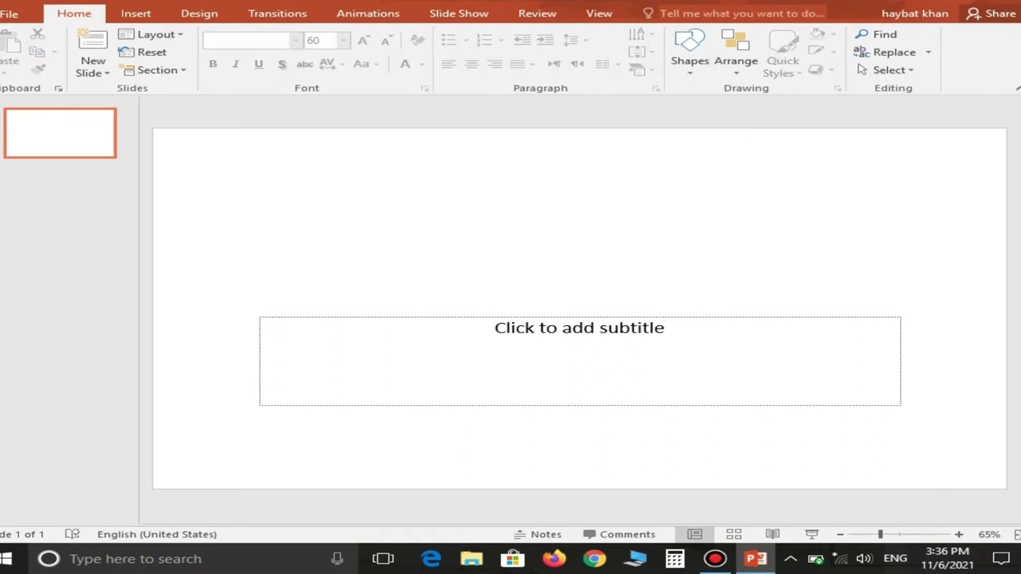
{"action": "left_click", "coordinate": [580, 317]}
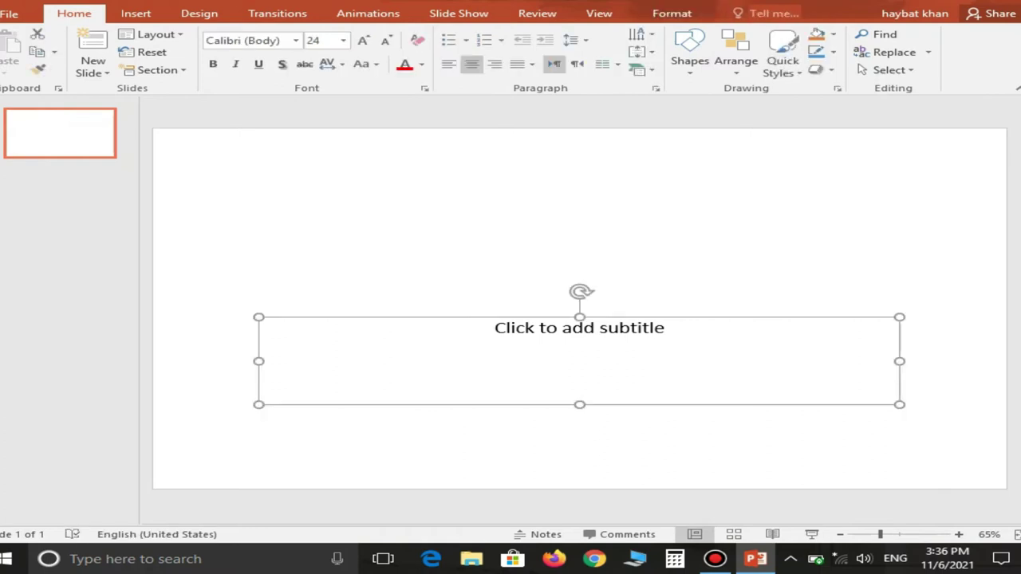
{"action": "key", "text": "Delete"}
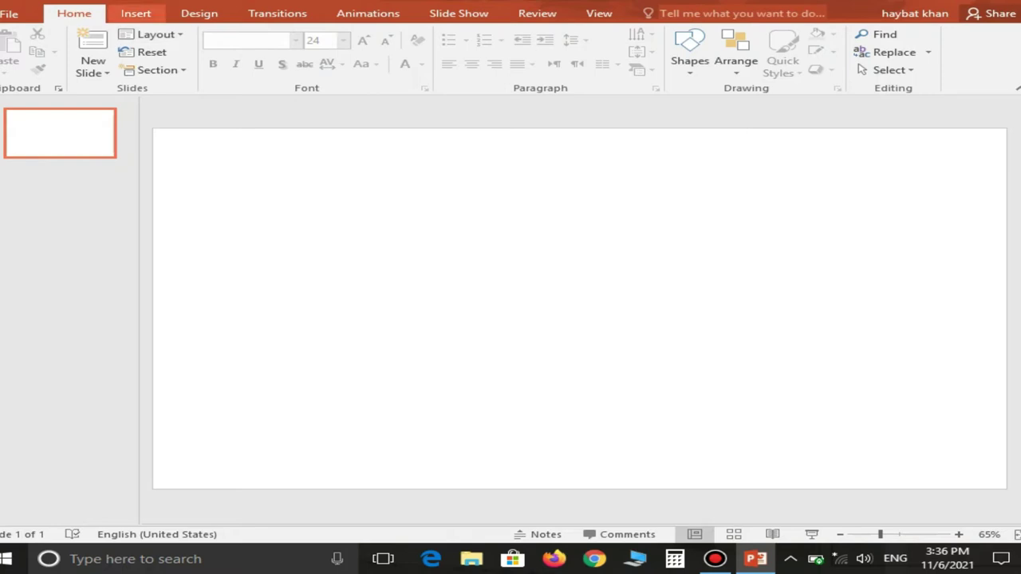
Draw a circle with the Oval shape and move it slightly up and left
{"action": "left_click", "coordinate": [136, 13]}
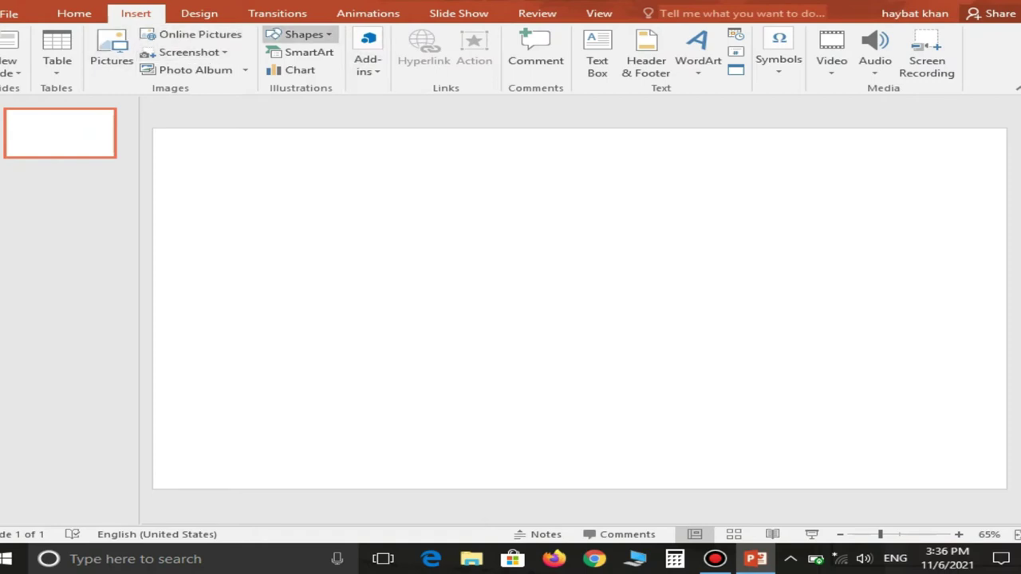
{"action": "left_click", "coordinate": [300, 34]}
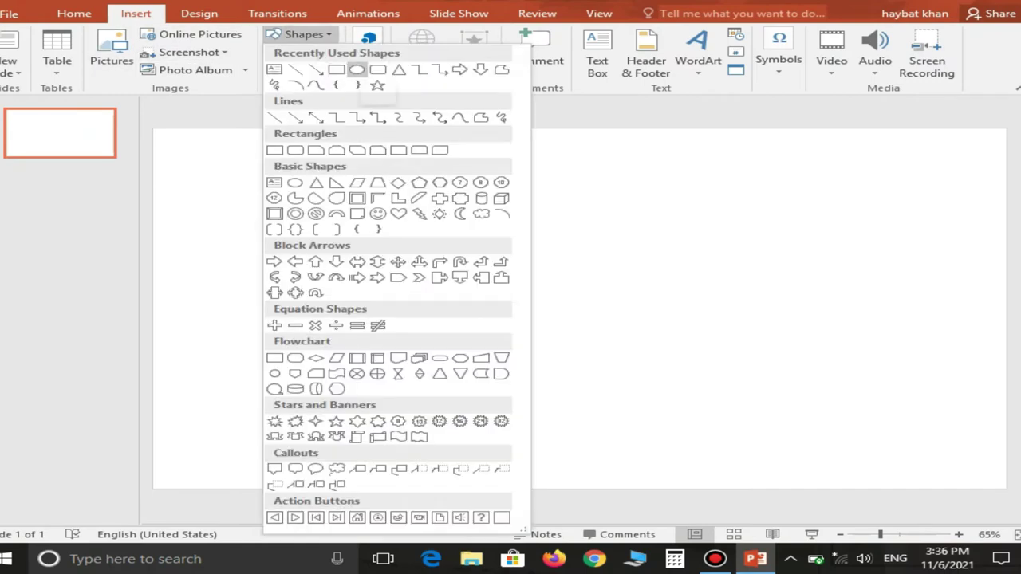
{"action": "left_click", "coordinate": [356, 70]}
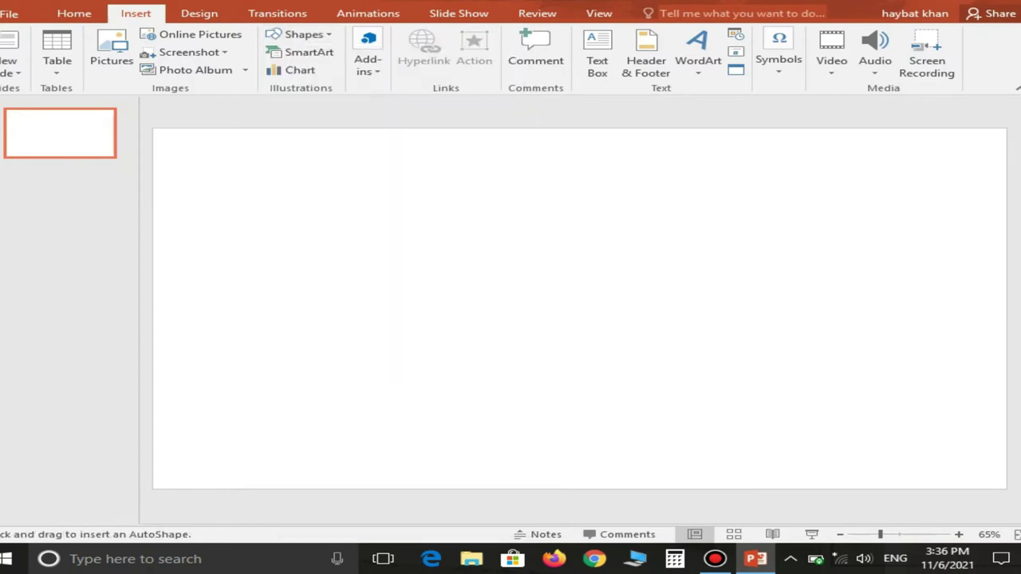
{"action": "left_click_drag", "start_coordinate": [448, 196], "coordinate": [625, 328]}
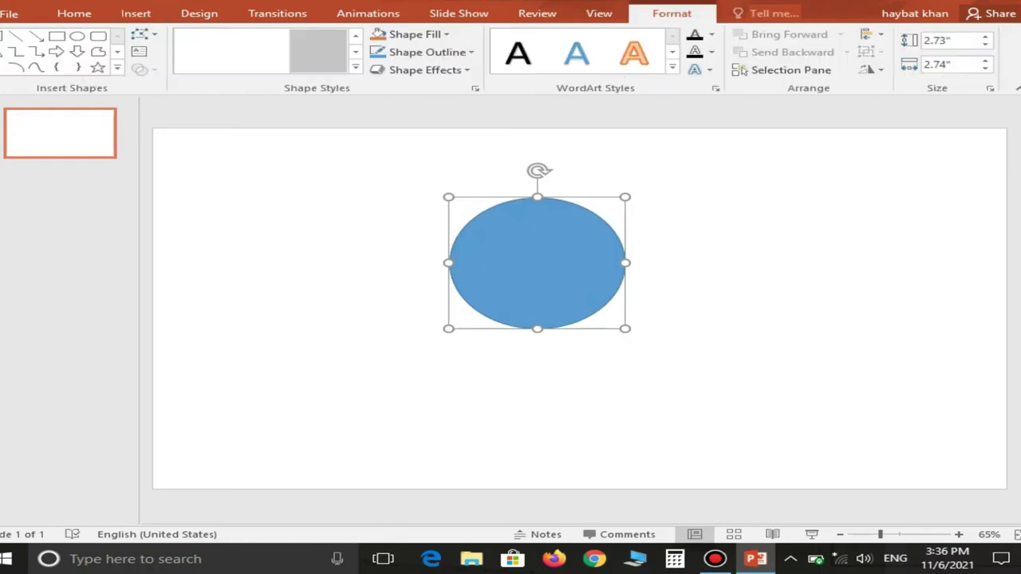
{"action": "mouse_move", "coordinate": [537, 263]}
{"action": "left_mouse_down"}
{"action": "mouse_move", "coordinate": [483, 227]}
{"action": "mouse_move", "coordinate": [527, 233]}
{"action": "mouse_move", "coordinate": [493, 229]}
{"action": "left_mouse_up"}
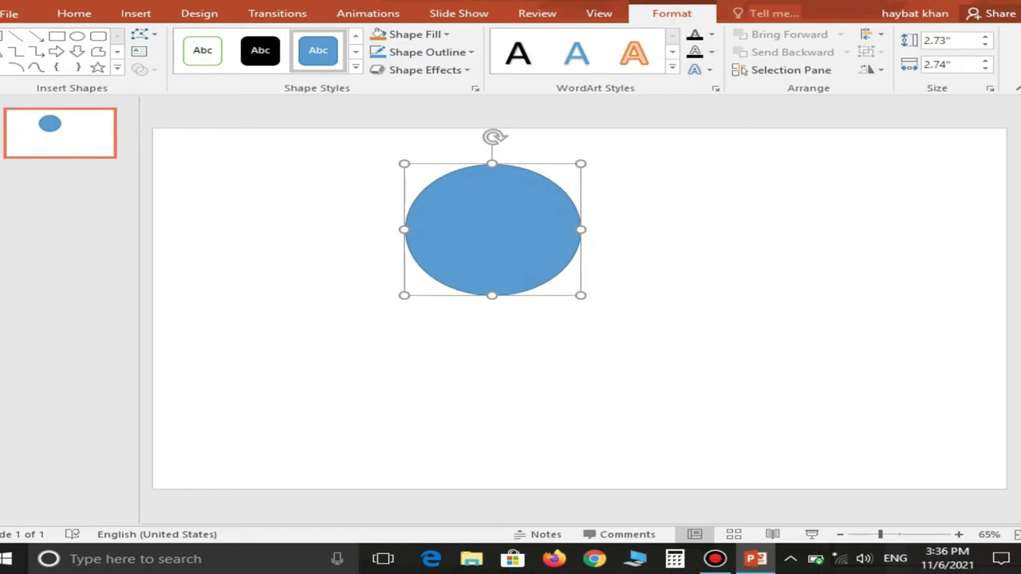
Give the circle a picture or texture fill and browse for the fill image file
{"action": "right_click", "coordinate": [513, 220]}
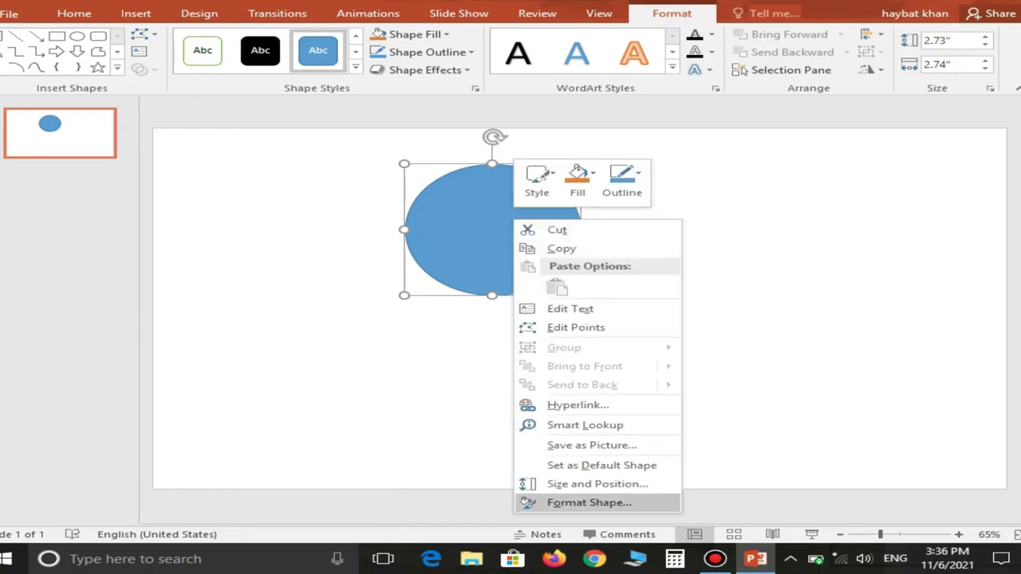
{"action": "left_click", "coordinate": [589, 502]}
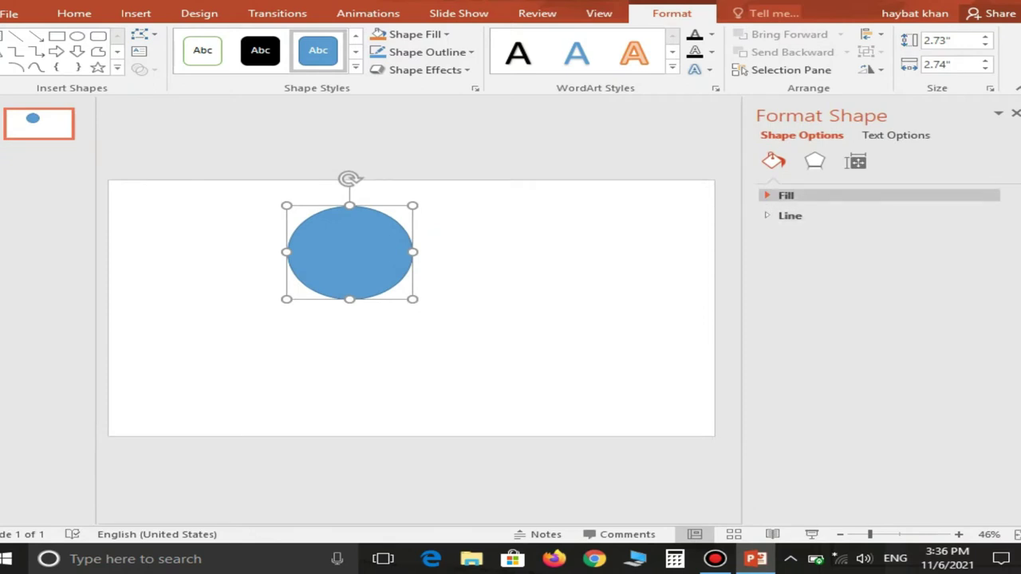
{"action": "left_click", "coordinate": [786, 196]}
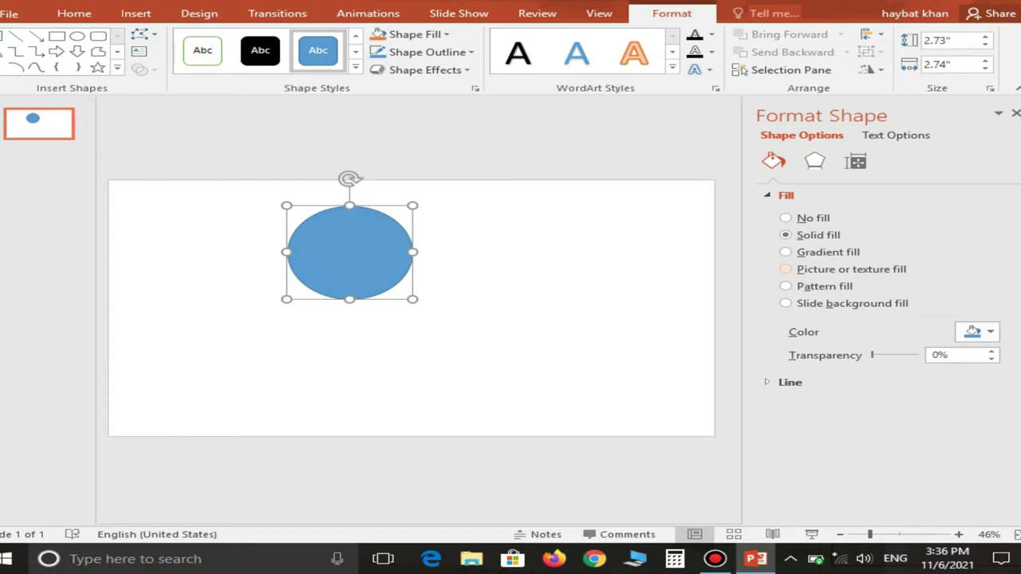
{"action": "left_click", "coordinate": [785, 268]}
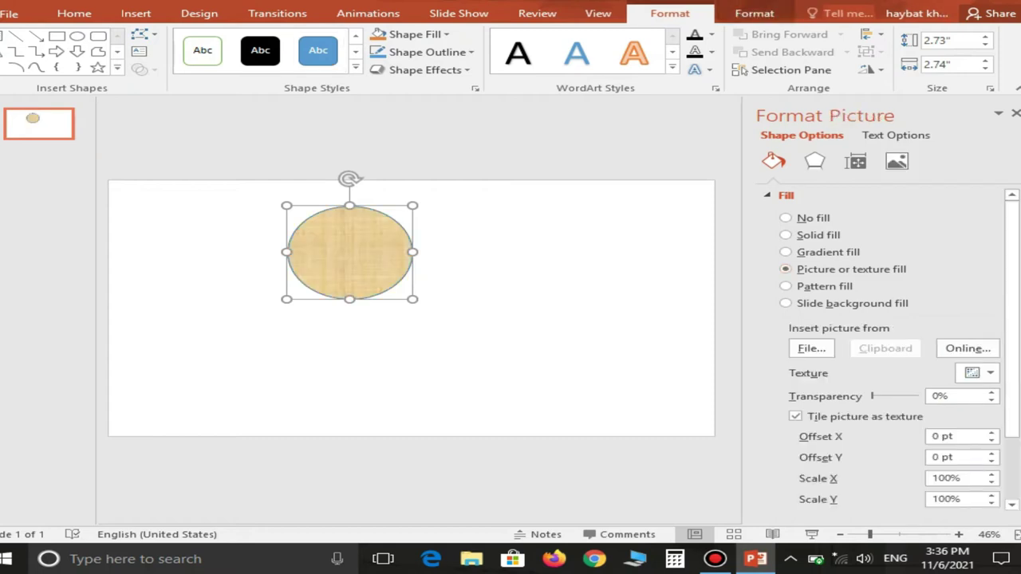
{"action": "left_click", "coordinate": [812, 349]}
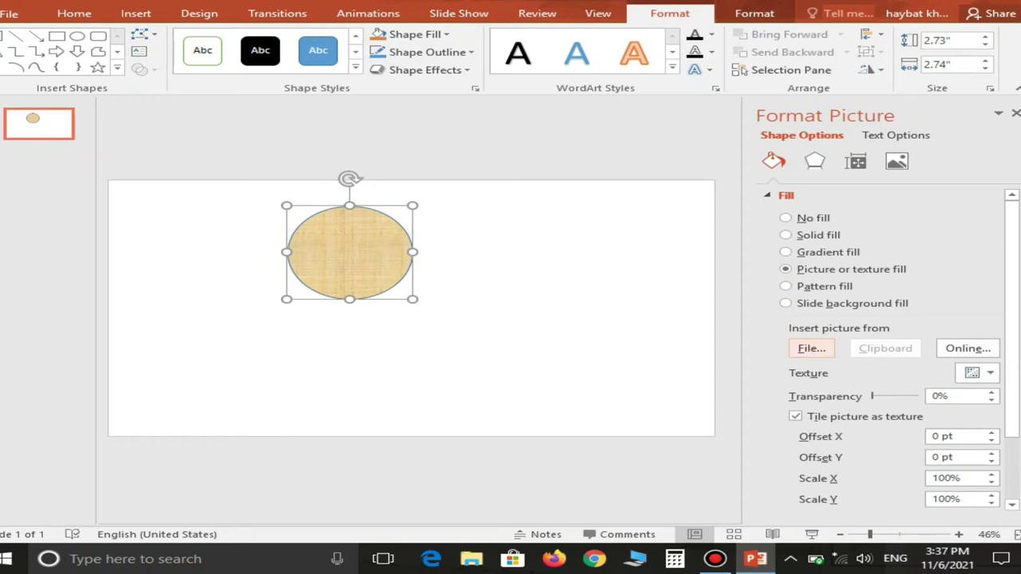
{"action": "left_click", "coordinate": [811, 348]}
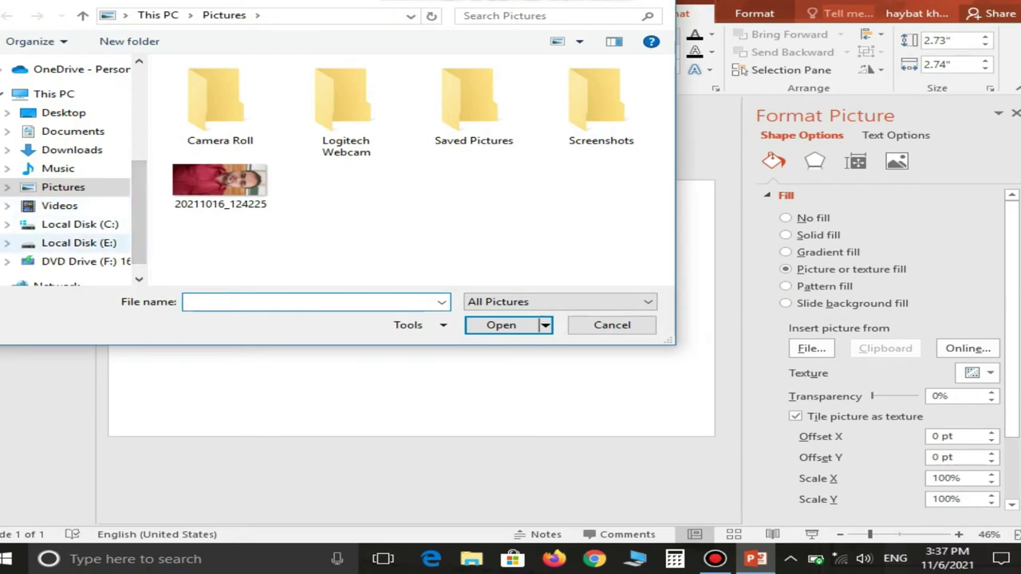
Fill the circle with the man's portrait photo from the E:\presentation folder
{"action": "left_click", "coordinate": [78, 243]}
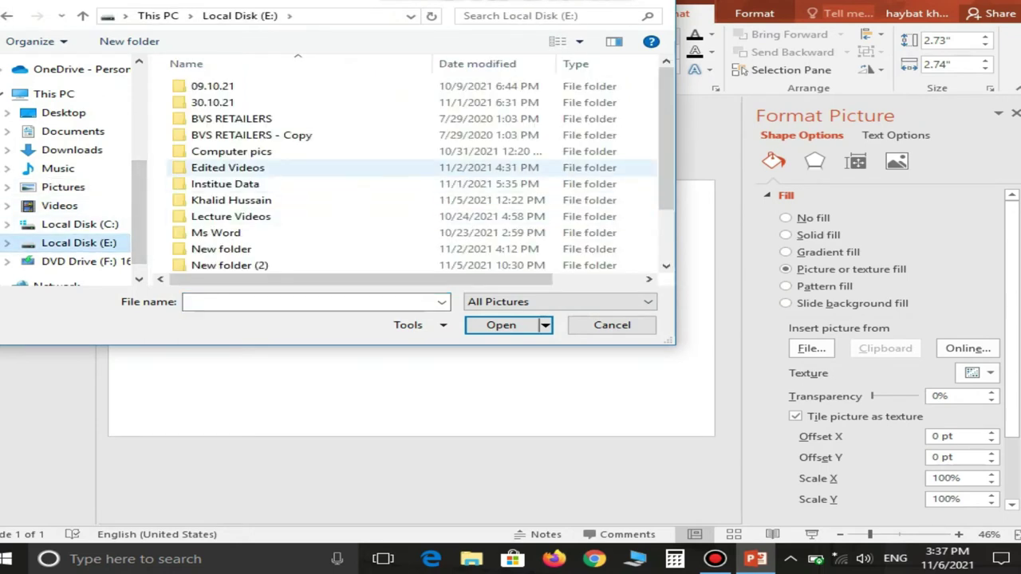
{"action": "scroll", "coordinate": [399, 172], "scroll_direction": "down", "scroll_amount": 2}
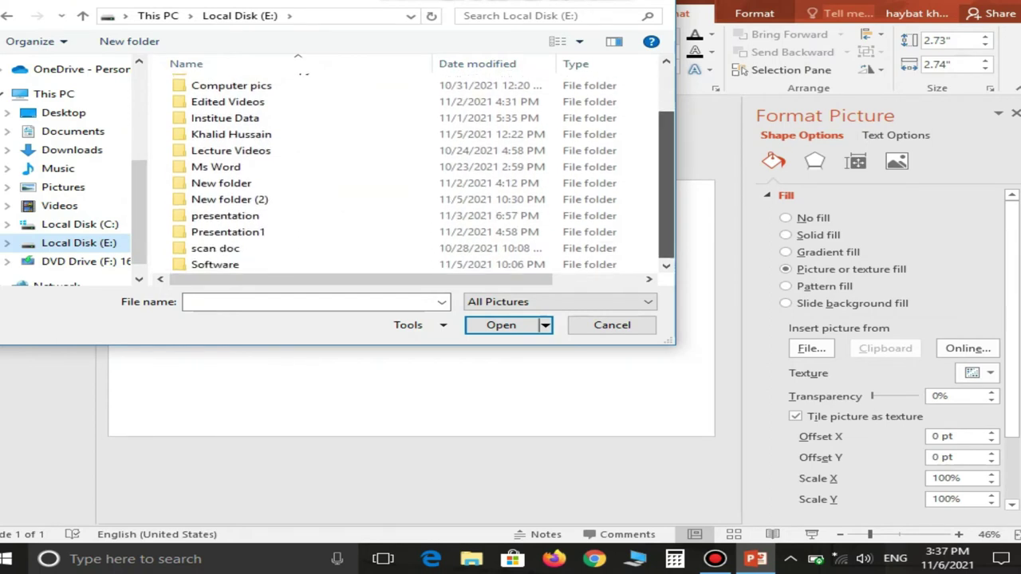
{"action": "scroll", "coordinate": [331, 232], "scroll_direction": "up", "scroll_amount": 1}
{"action": "double_click", "coordinate": [327, 229]}
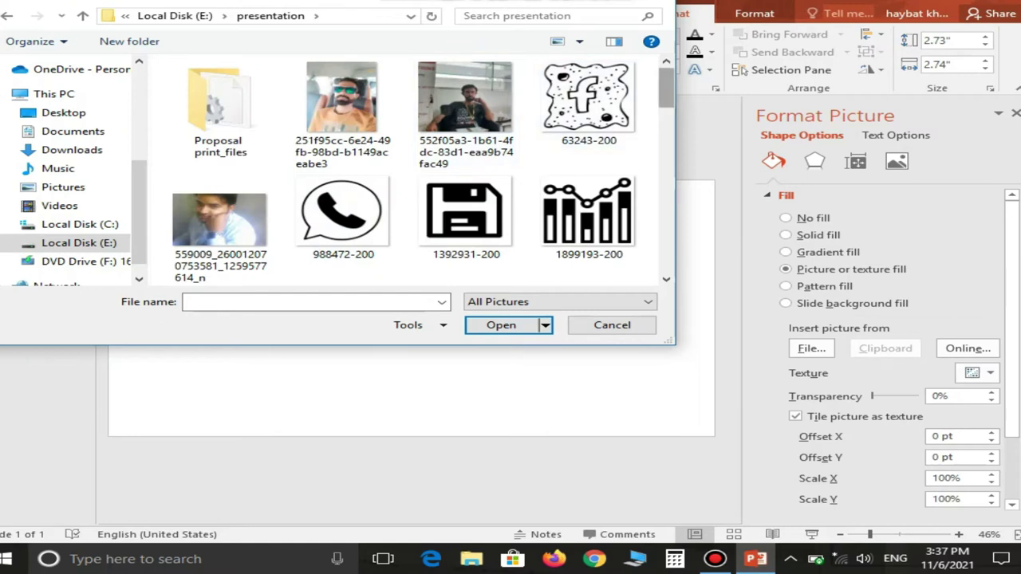
{"action": "scroll", "coordinate": [446, 84], "scroll_direction": "down", "scroll_amount": 3}
{"action": "scroll", "coordinate": [447, 84], "scroll_direction": "up", "scroll_amount": 3}
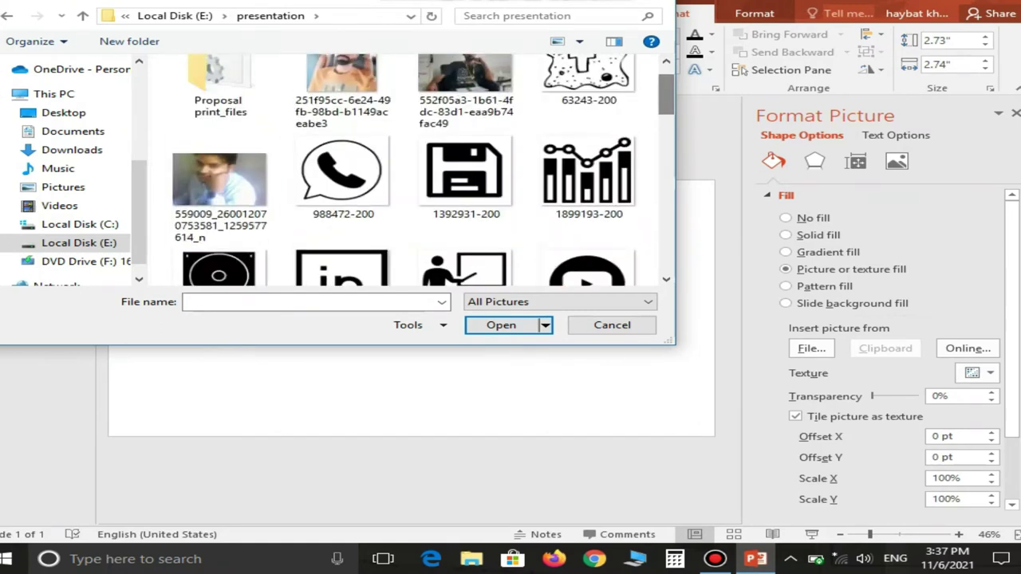
{"action": "left_click", "coordinate": [219, 187]}
{"action": "key", "text": "Return"}
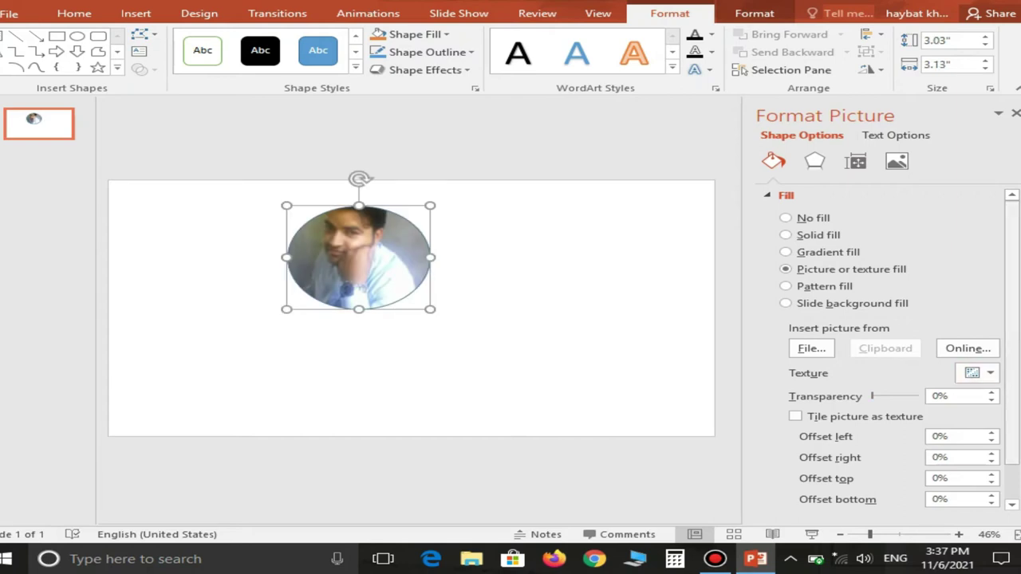
Set the circular photo's line to No line so it has no outline
{"action": "scroll", "coordinate": [877, 343], "scroll_direction": "down", "scroll_amount": 1}
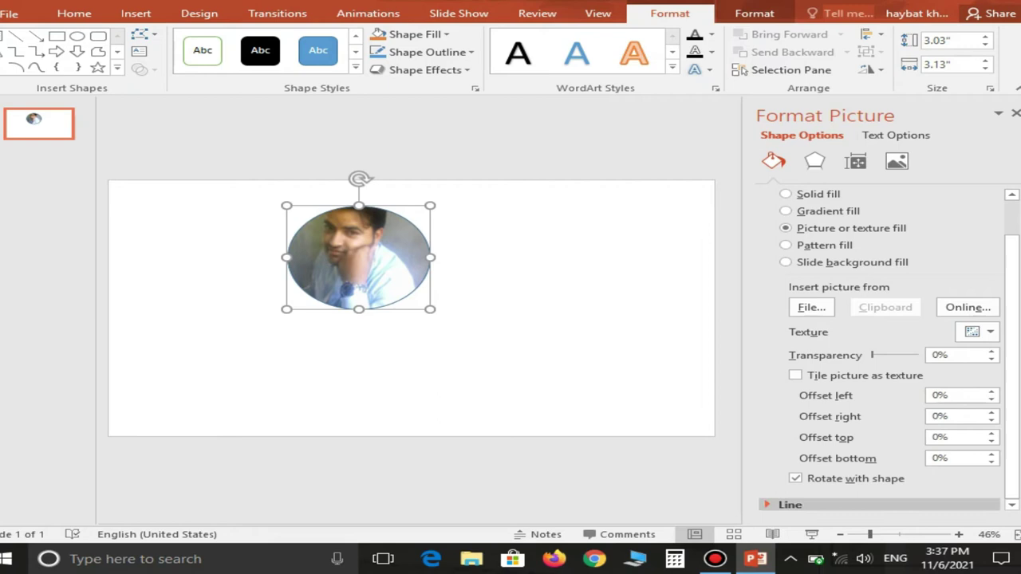
{"action": "left_click", "coordinate": [790, 505]}
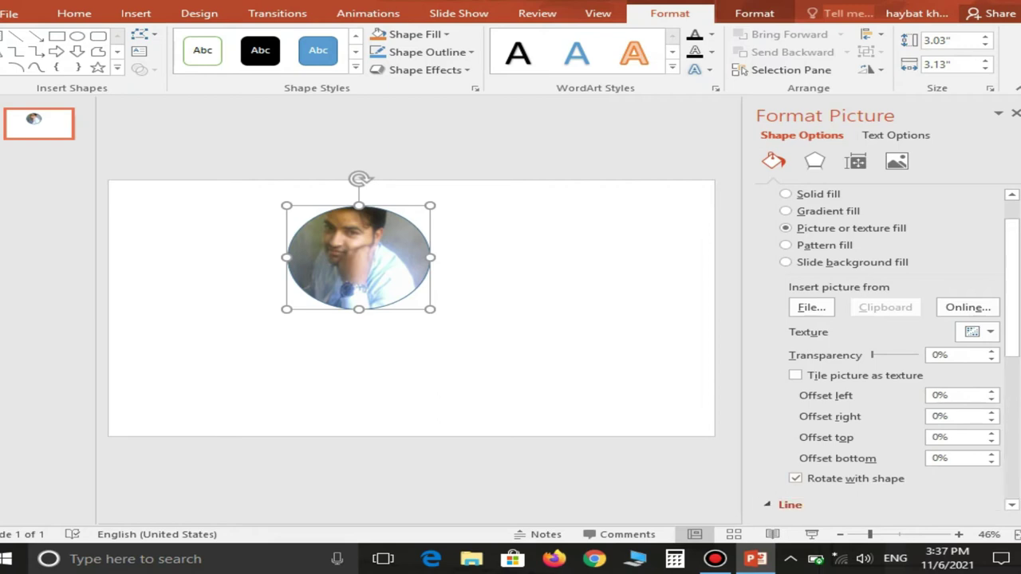
{"action": "scroll", "coordinate": [877, 351], "scroll_direction": "down", "scroll_amount": 2}
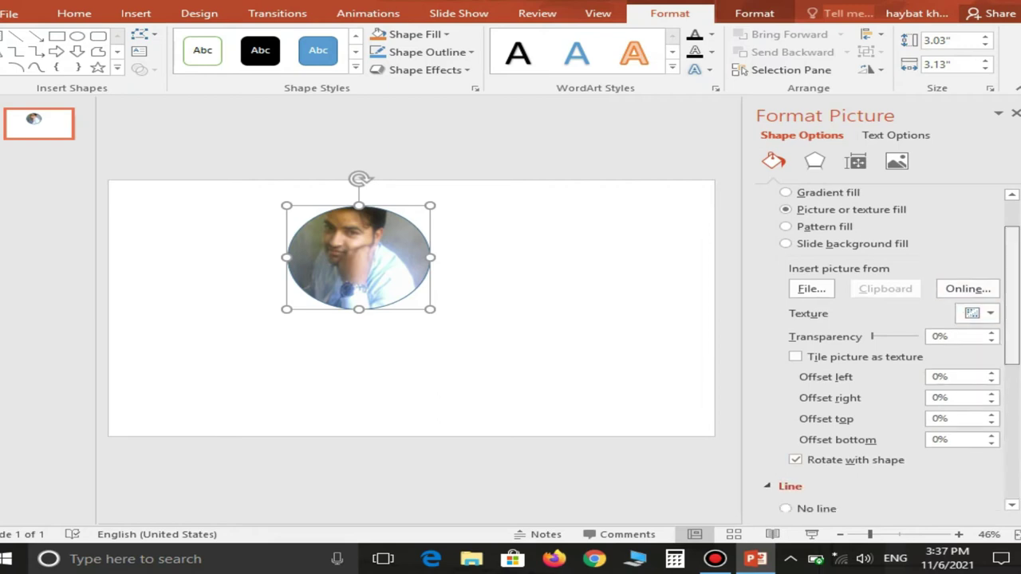
{"action": "left_click", "coordinate": [786, 441]}
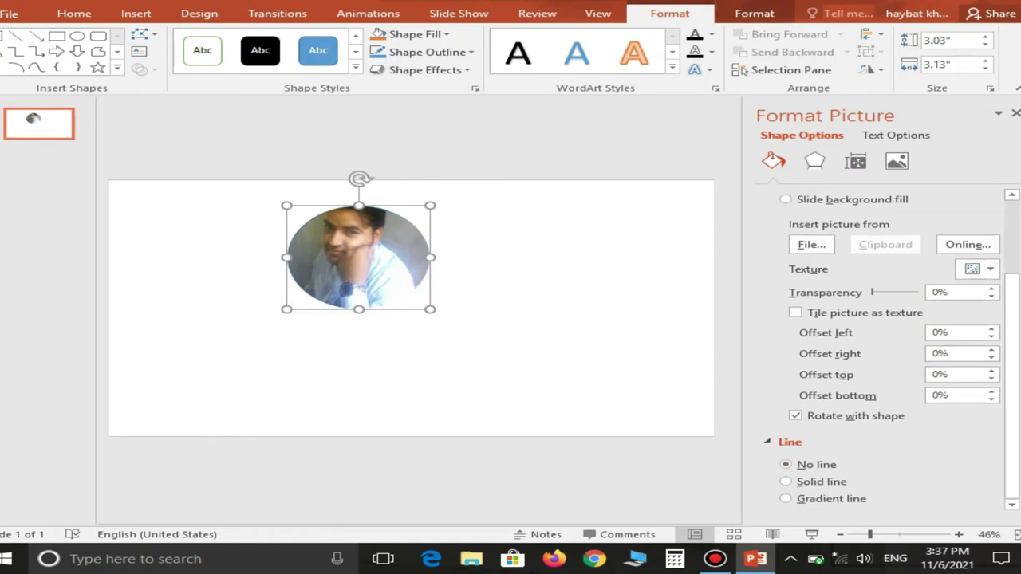
{"action": "key", "text": "Escape"}
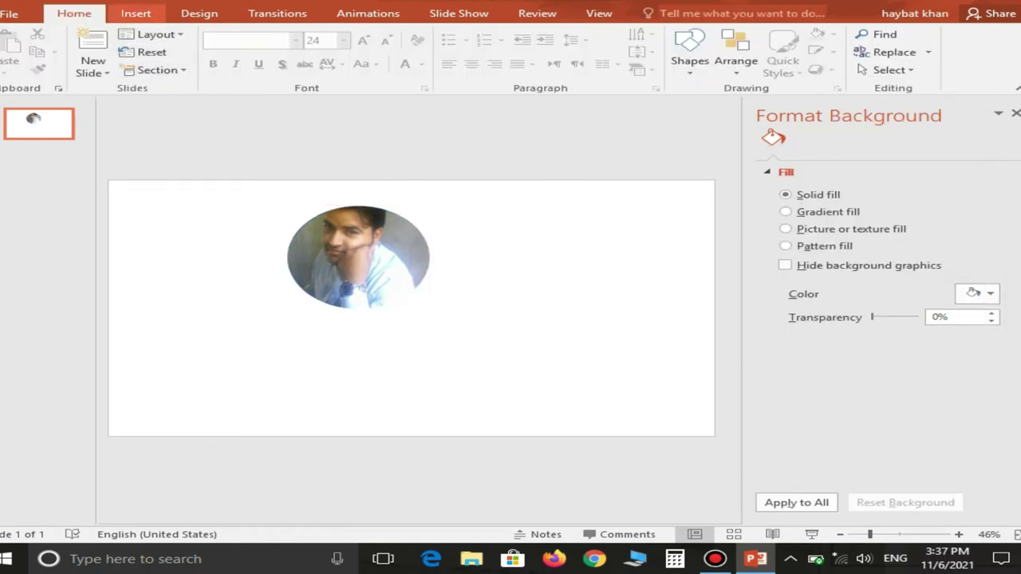
{"action": "left_click", "coordinate": [135, 13]}
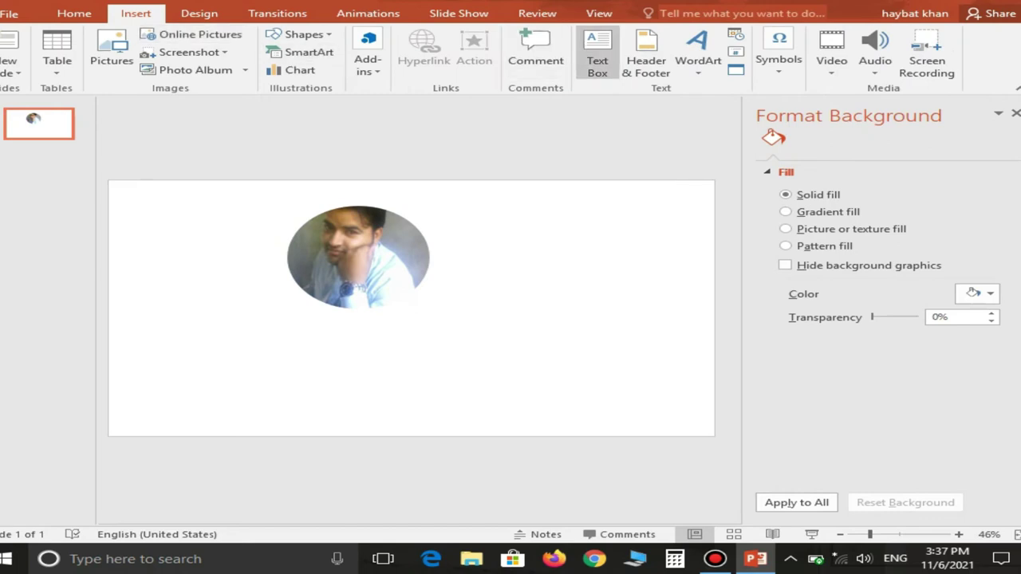
Add a text box below the photo reading 'Message From', correcting the 'Messege' typo
{"action": "left_click", "coordinate": [598, 54]}
{"action": "left_click", "coordinate": [248, 341]}
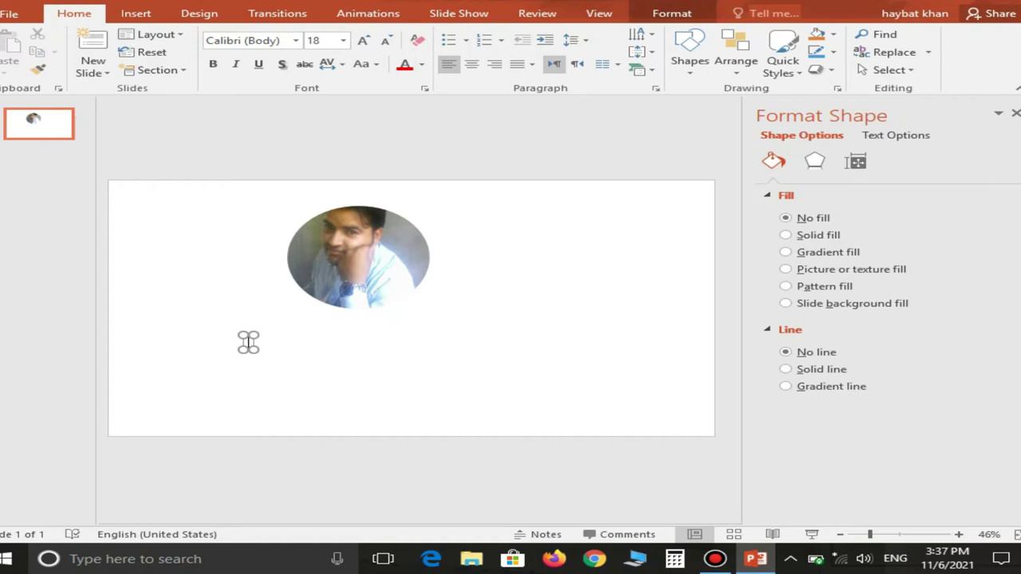
{"action": "type", "text": "M"}
{"action": "type", "text": "essa"}
{"action": "key", "text": "BackSpace"}
{"action": "type", "text": "ege From"}
{"action": "key", "text": "Left"}
{"action": "key", "text": "Left"}
{"action": "key", "text": "Left"}
{"action": "key", "text": "Left"}
{"action": "key", "text": "Left"}
{"action": "key", "text": "shift+F10"}
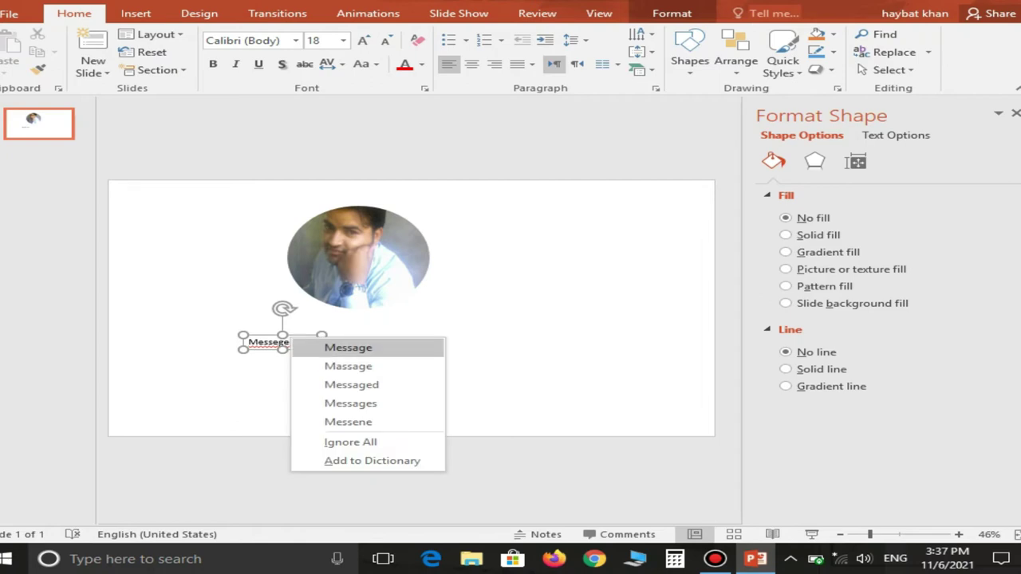
{"action": "key", "text": "Return"}
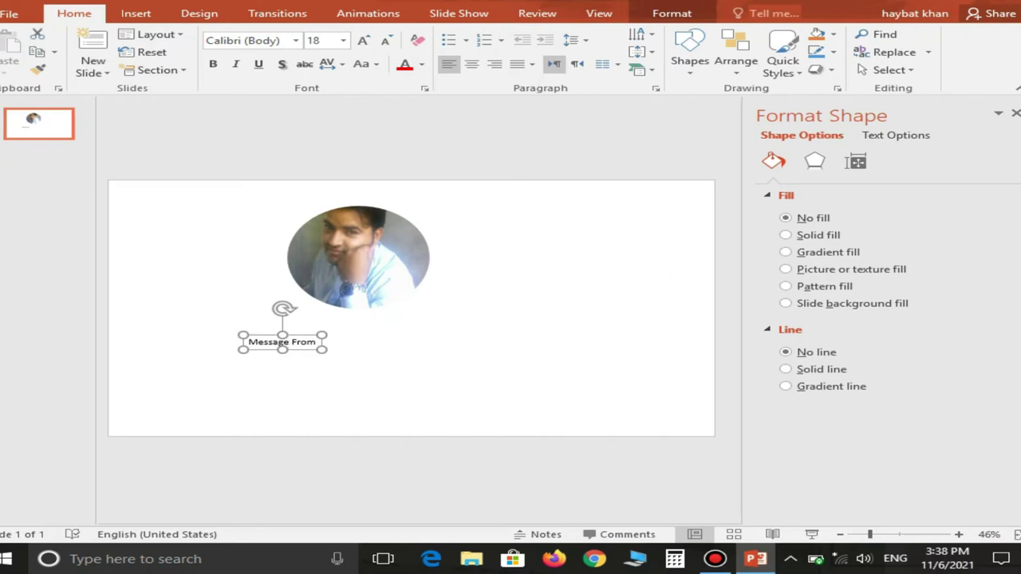
Apply a text shadow and increase the font size to 40 pt
{"action": "left_click", "coordinate": [281, 64]}
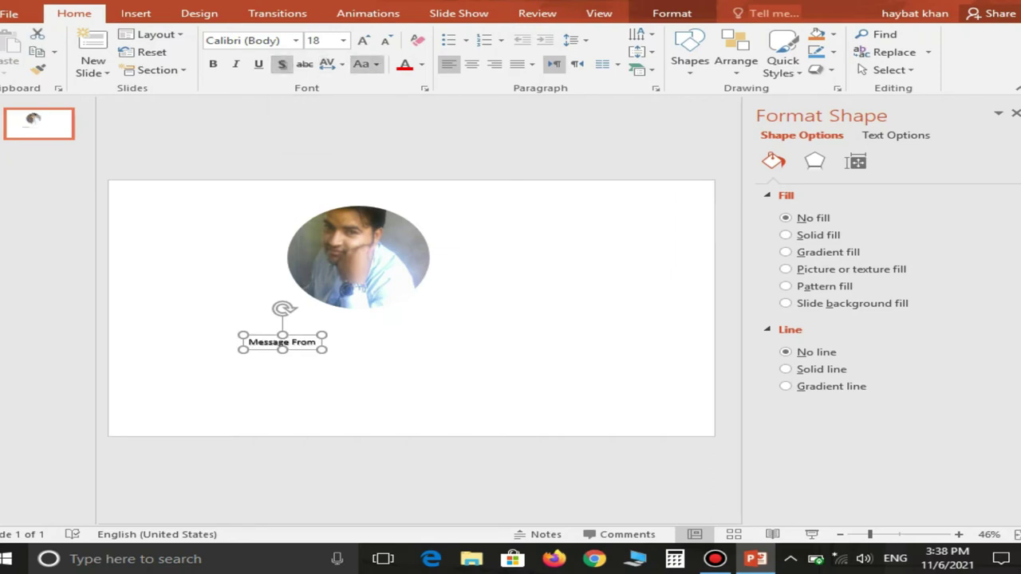
{"action": "left_click", "coordinate": [363, 40]}
{"action": "left_click", "coordinate": [363, 40]}
{"action": "left_click", "coordinate": [363, 40]}
{"action": "left_click", "coordinate": [363, 40]}
{"action": "left_click", "coordinate": [363, 40]}
{"action": "left_click", "coordinate": [363, 40]}
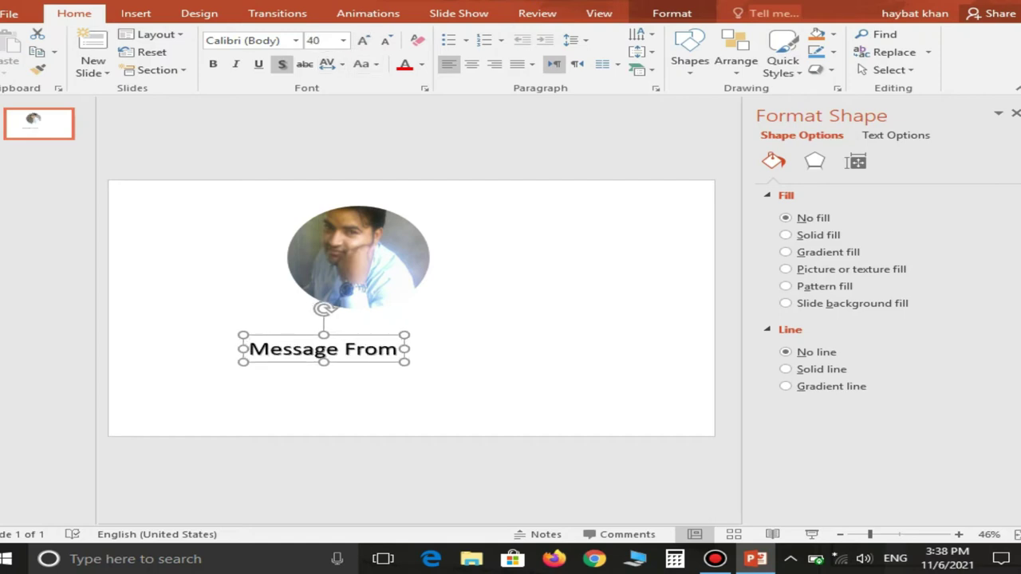
Set 'Message From' to Tw Cen MT, move it just under the photo, and enlarge to 48 pt
{"action": "left_click", "coordinate": [247, 40]}
{"action": "left_click", "coordinate": [295, 40]}
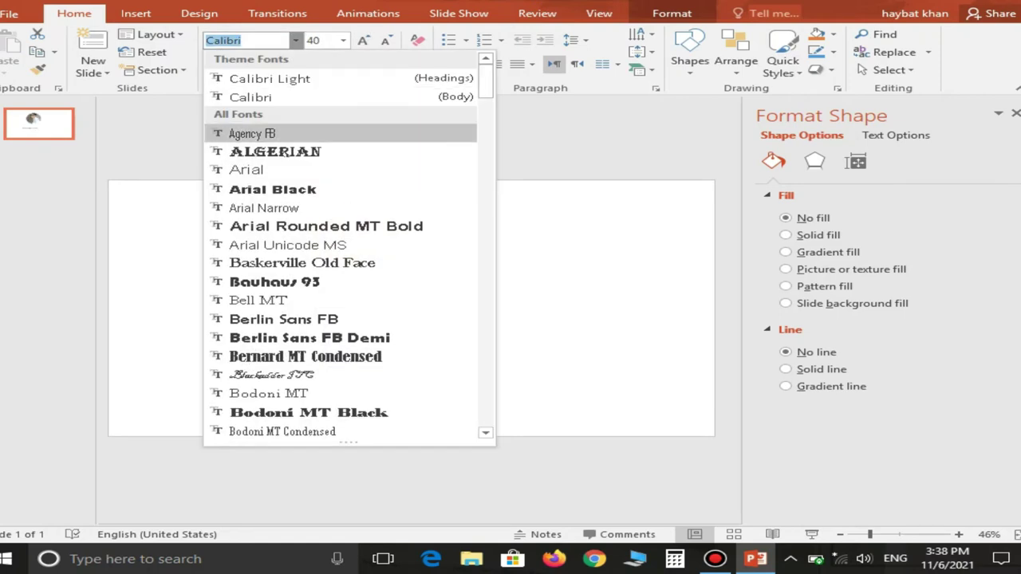
{"action": "scroll", "coordinate": [349, 239], "scroll_direction": "down", "scroll_amount": 5}
{"action": "scroll", "coordinate": [349, 239], "scroll_direction": "down", "scroll_amount": 3}
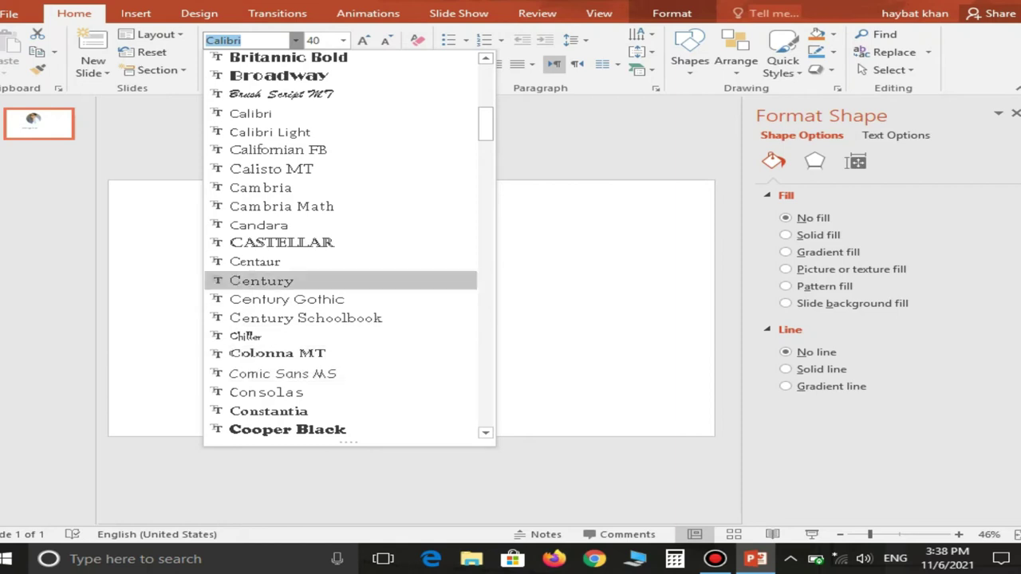
{"action": "scroll", "coordinate": [349, 243], "scroll_direction": "down", "scroll_amount": 2}
{"action": "scroll", "coordinate": [350, 243], "scroll_direction": "down", "scroll_amount": 2}
{"action": "scroll", "coordinate": [349, 244], "scroll_direction": "down", "scroll_amount": 3}
{"action": "scroll", "coordinate": [349, 247], "scroll_direction": "down", "scroll_amount": 7}
{"action": "scroll", "coordinate": [349, 247], "scroll_direction": "down", "scroll_amount": 1}
{"action": "scroll", "coordinate": [349, 248], "scroll_direction": "down", "scroll_amount": 5}
{"action": "scroll", "coordinate": [349, 247], "scroll_direction": "down", "scroll_amount": 4}
{"action": "scroll", "coordinate": [349, 248], "scroll_direction": "down", "scroll_amount": 4}
{"action": "scroll", "coordinate": [349, 248], "scroll_direction": "down", "scroll_amount": 4}
{"action": "scroll", "coordinate": [350, 247], "scroll_direction": "down", "scroll_amount": 1}
{"action": "scroll", "coordinate": [350, 247], "scroll_direction": "down", "scroll_amount": 2}
{"action": "scroll", "coordinate": [349, 247], "scroll_direction": "down", "scroll_amount": 1}
{"action": "scroll", "coordinate": [349, 247], "scroll_direction": "down", "scroll_amount": 1}
{"action": "scroll", "coordinate": [349, 247], "scroll_direction": "down", "scroll_amount": 3}
{"action": "scroll", "coordinate": [349, 247], "scroll_direction": "down", "scroll_amount": 1}
{"action": "scroll", "coordinate": [349, 247], "scroll_direction": "down", "scroll_amount": 3}
{"action": "scroll", "coordinate": [349, 248], "scroll_direction": "down", "scroll_amount": 3}
{"action": "scroll", "coordinate": [350, 247], "scroll_direction": "down", "scroll_amount": 1}
{"action": "scroll", "coordinate": [349, 247], "scroll_direction": "down", "scroll_amount": 8}
{"action": "scroll", "coordinate": [349, 247], "scroll_direction": "down", "scroll_amount": 1}
{"action": "scroll", "coordinate": [350, 248], "scroll_direction": "down", "scroll_amount": 3}
{"action": "scroll", "coordinate": [350, 247], "scroll_direction": "down", "scroll_amount": 2}
{"action": "scroll", "coordinate": [349, 247], "scroll_direction": "down", "scroll_amount": 2}
{"action": "scroll", "coordinate": [349, 326], "scroll_direction": "down", "scroll_amount": 1}
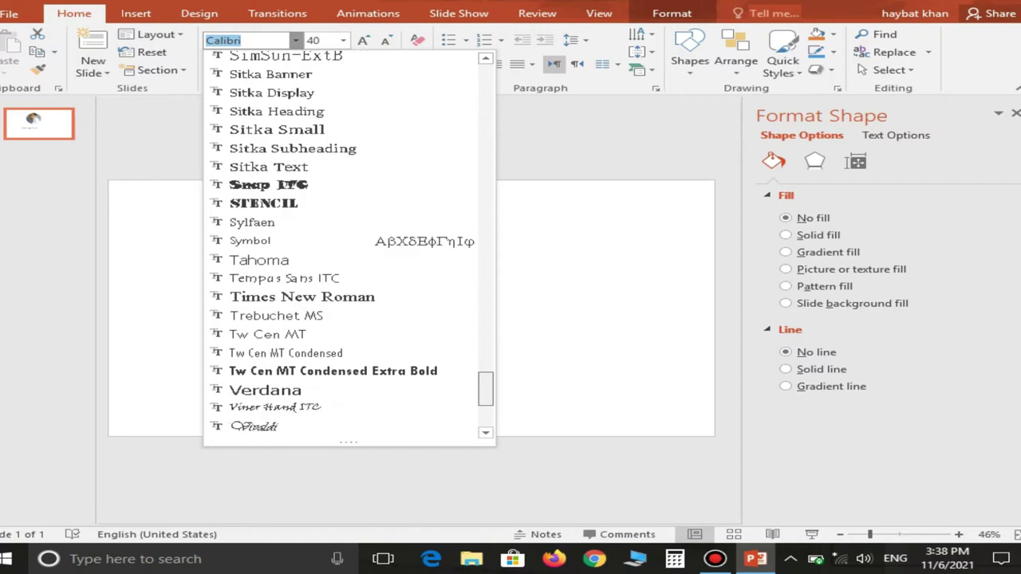
{"action": "scroll", "coordinate": [349, 326], "scroll_direction": "down", "scroll_amount": 2}
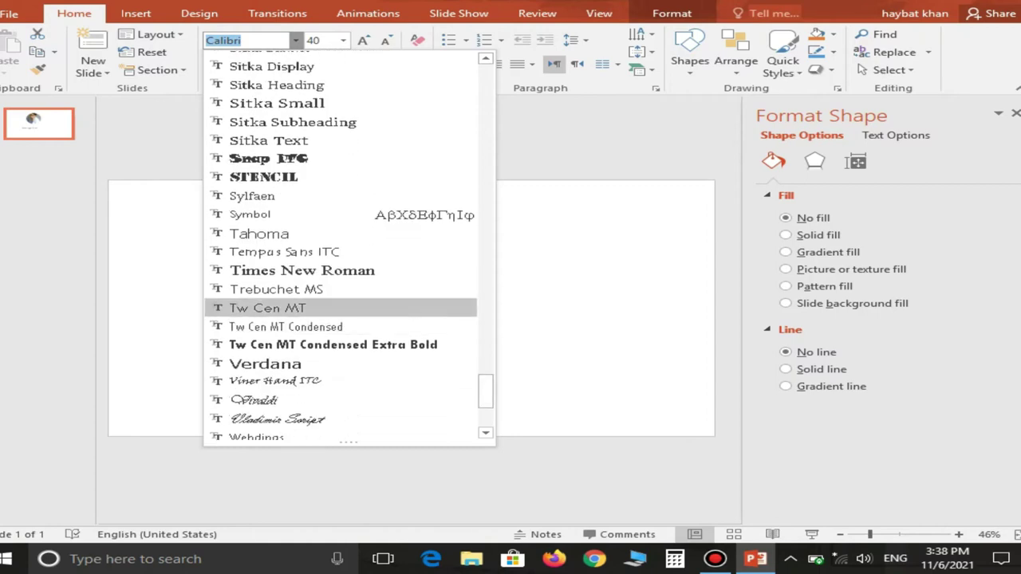
{"action": "left_click", "coordinate": [319, 307]}
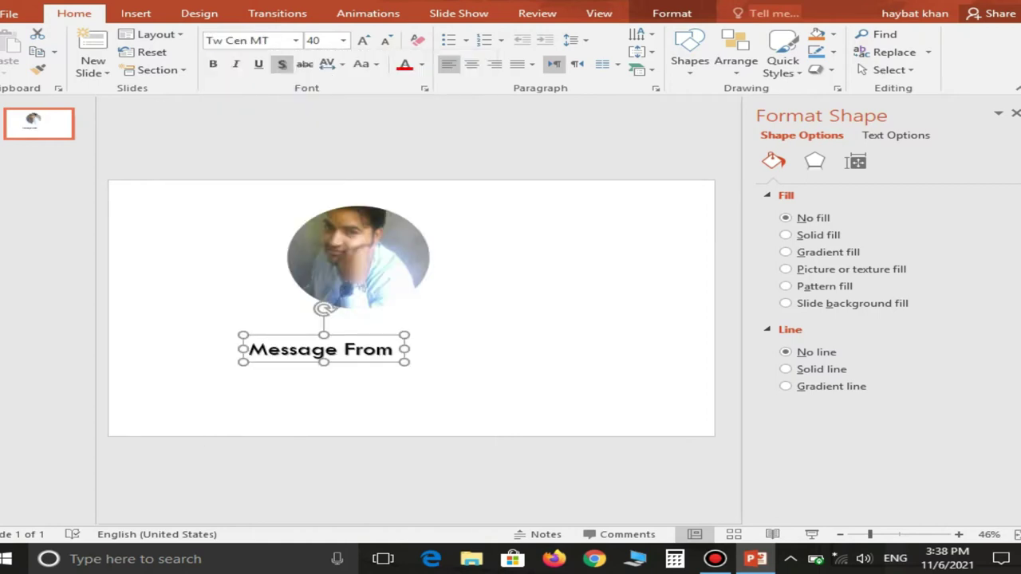
{"action": "left_click_drag", "start_coordinate": [323, 350], "coordinate": [359, 331]}
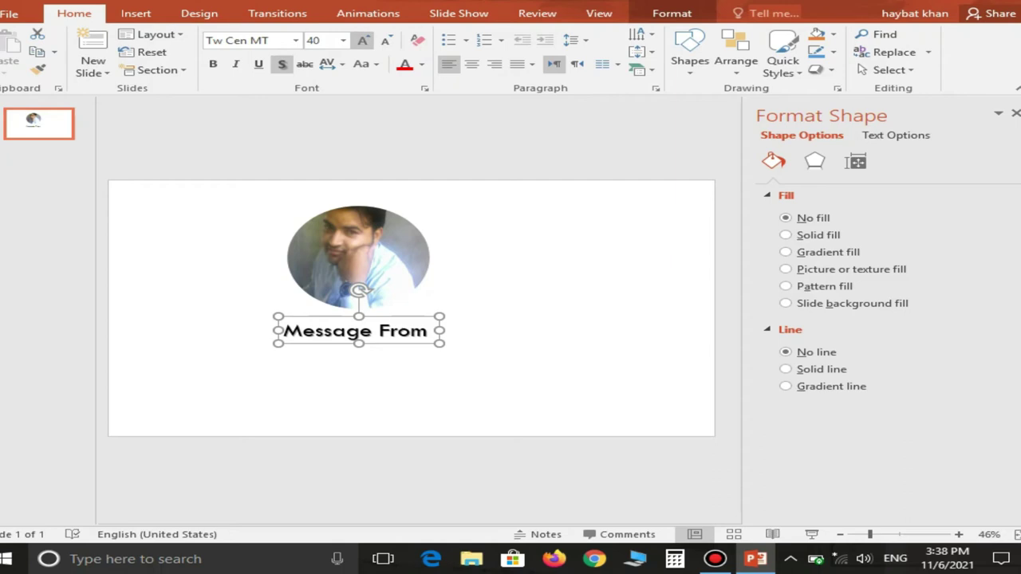
{"action": "left_click", "coordinate": [363, 40]}
{"action": "left_click", "coordinate": [363, 40]}
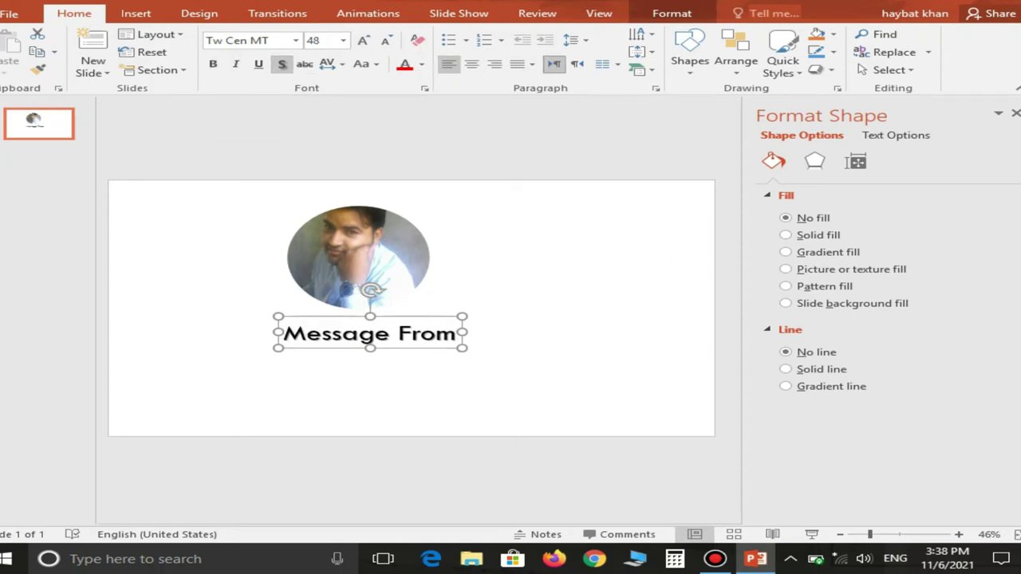
Review the line spacing, columns and vertical alignment options without changing anything
{"action": "left_click", "coordinate": [576, 40]}
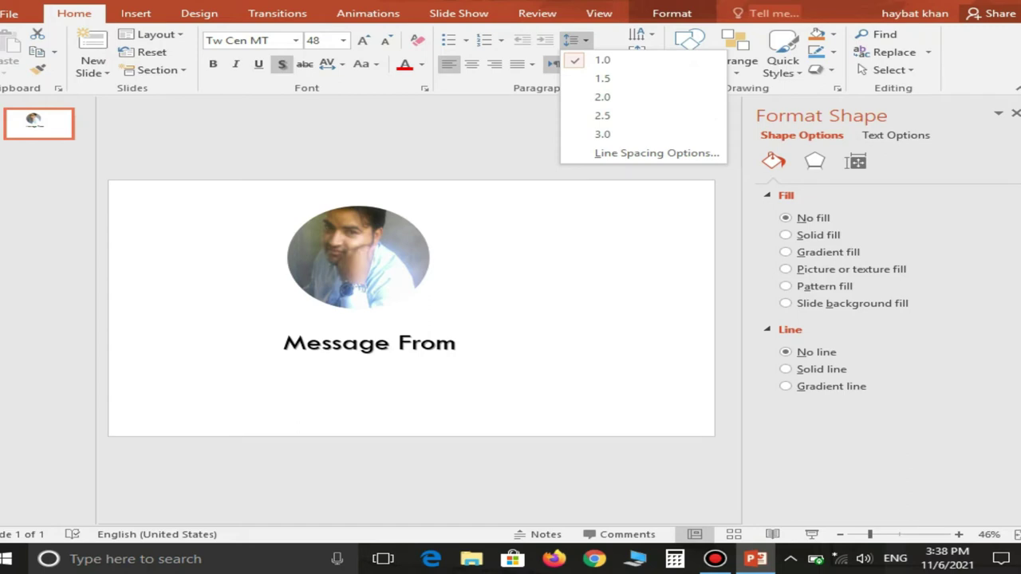
{"action": "key", "text": "Escape"}
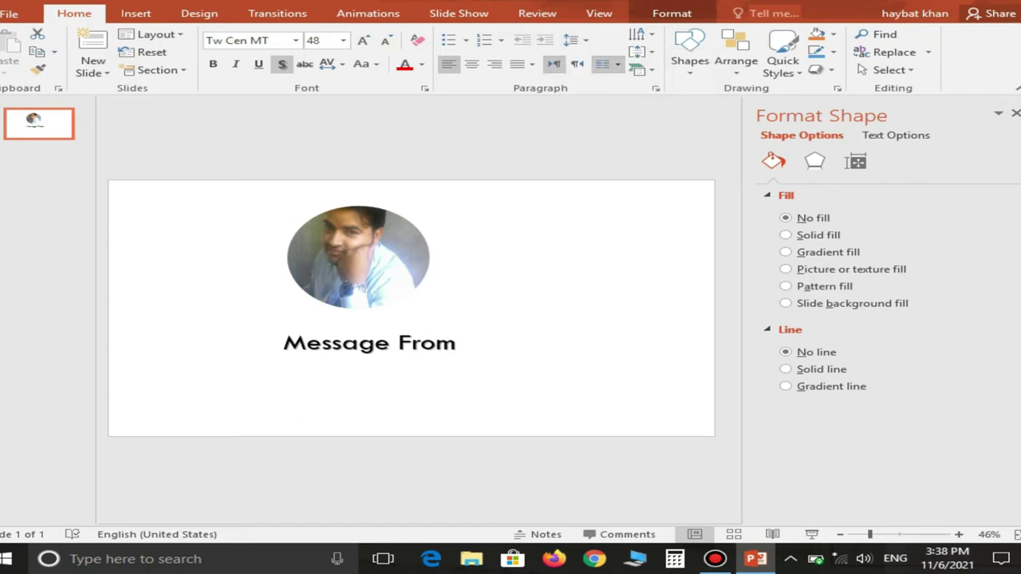
{"action": "left_click", "coordinate": [608, 64]}
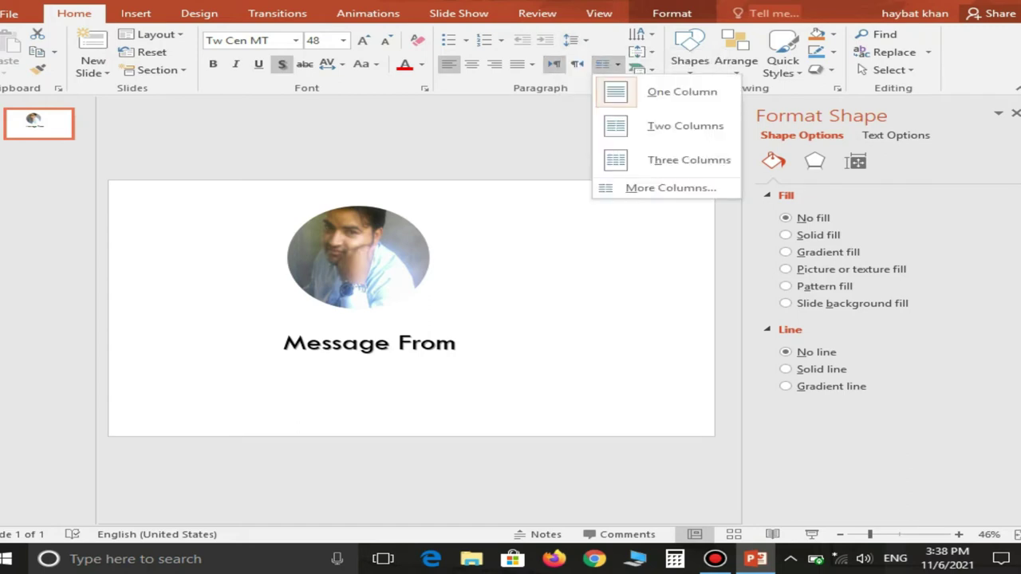
{"action": "left_click", "coordinate": [575, 40]}
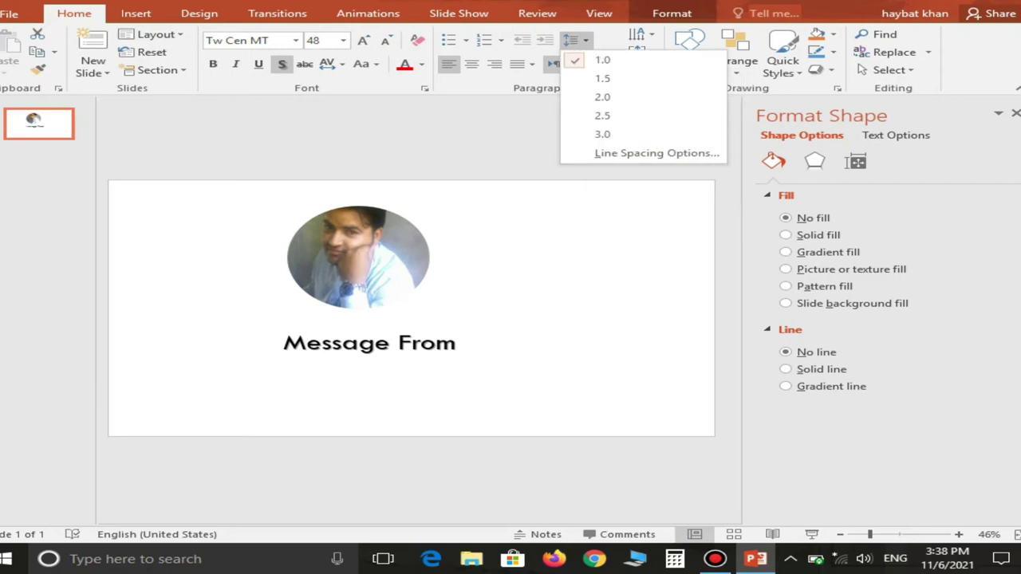
{"action": "left_click", "coordinate": [641, 52]}
{"action": "left_click", "coordinate": [640, 51]}
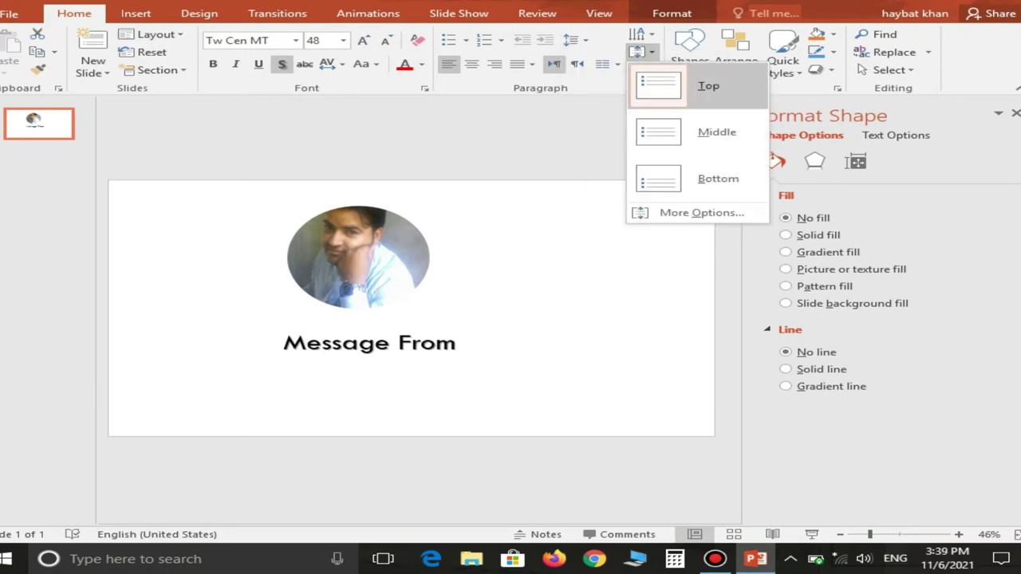
{"action": "key", "text": "Escape"}
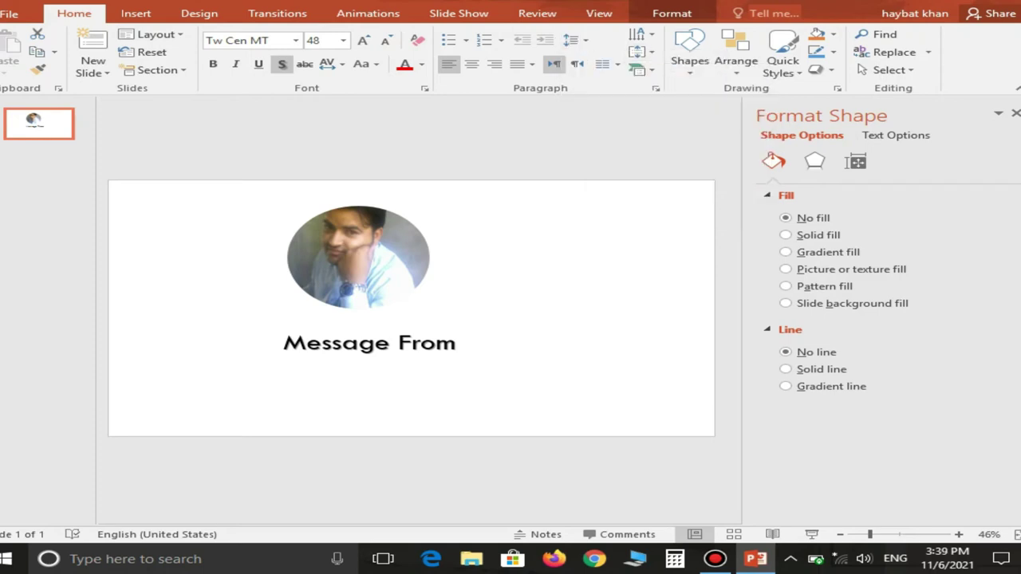
Nudge the Message From box right to centre it under the photo, keeping text horizontal
{"action": "left_click", "coordinate": [456, 335]}
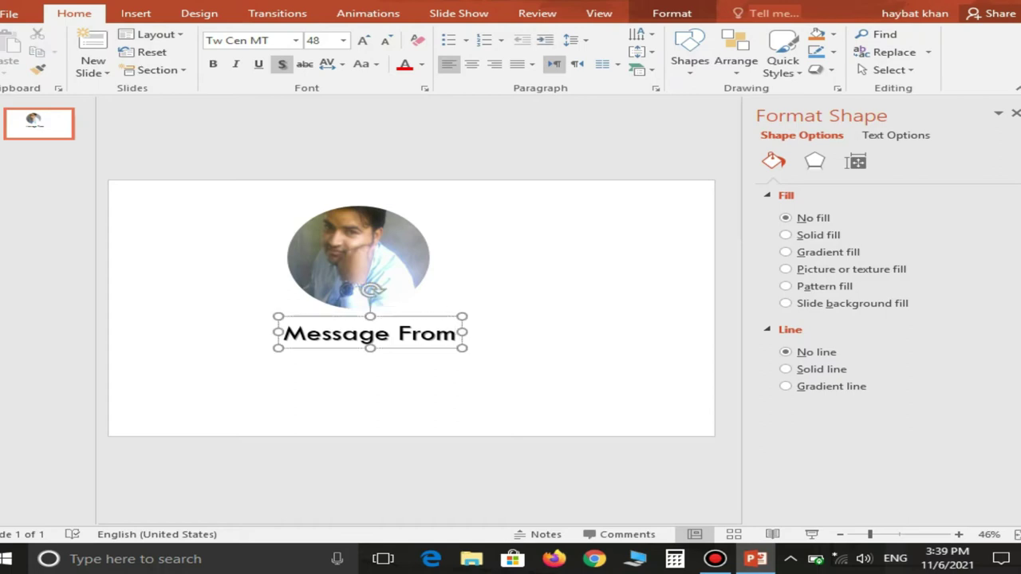
{"action": "key", "text": "Right"}
{"action": "key", "text": "Right"}
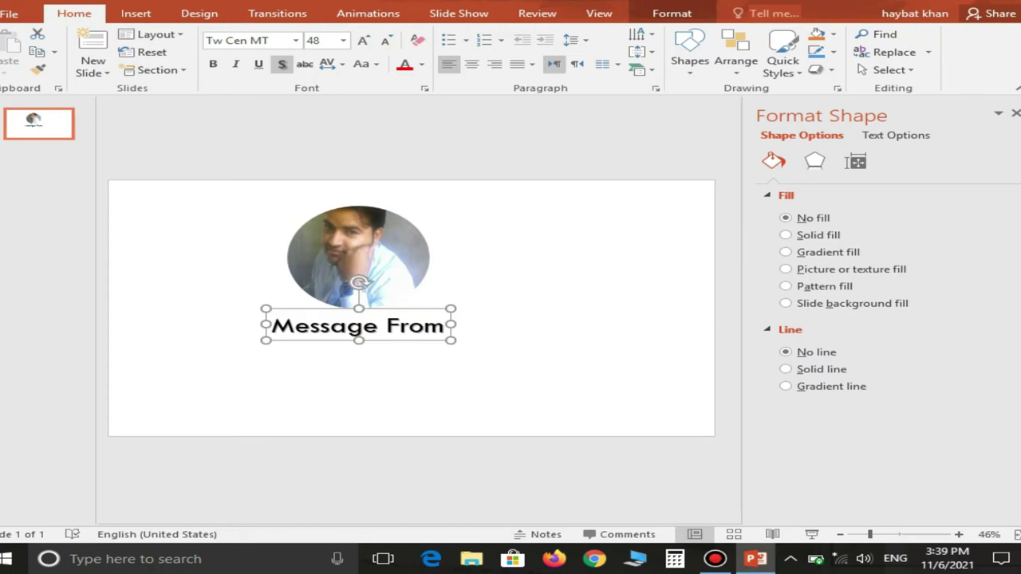
{"action": "left_click", "coordinate": [638, 34]}
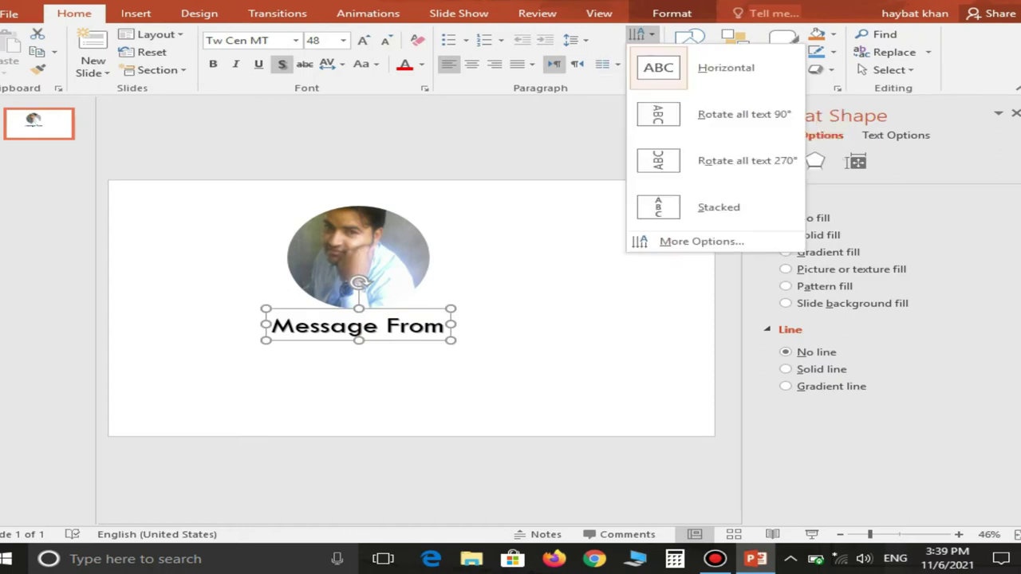
{"action": "key", "text": "Escape"}
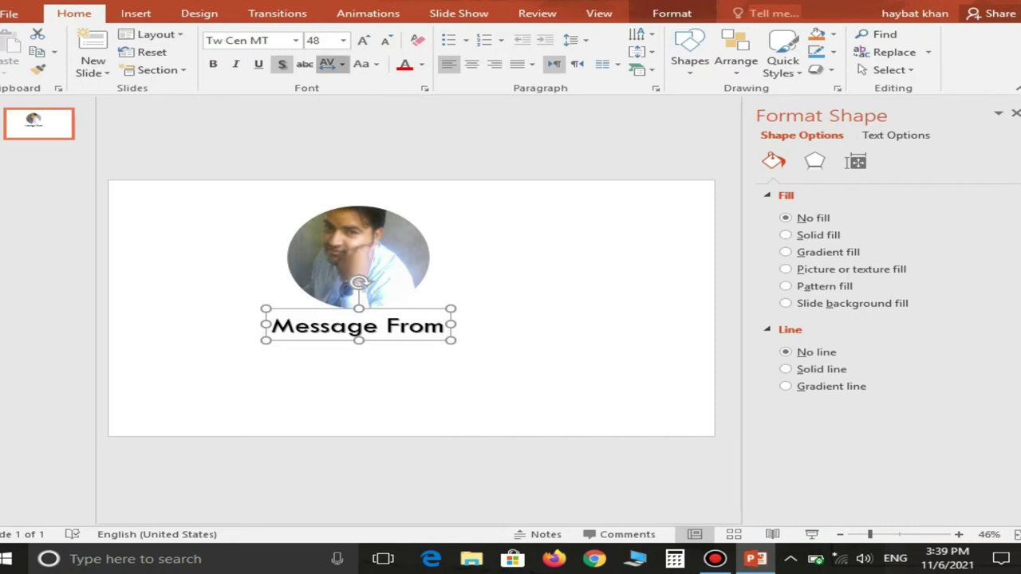
Set the Message From character spacing to Expanded by 1.1 pt
{"action": "left_click", "coordinate": [331, 64]}
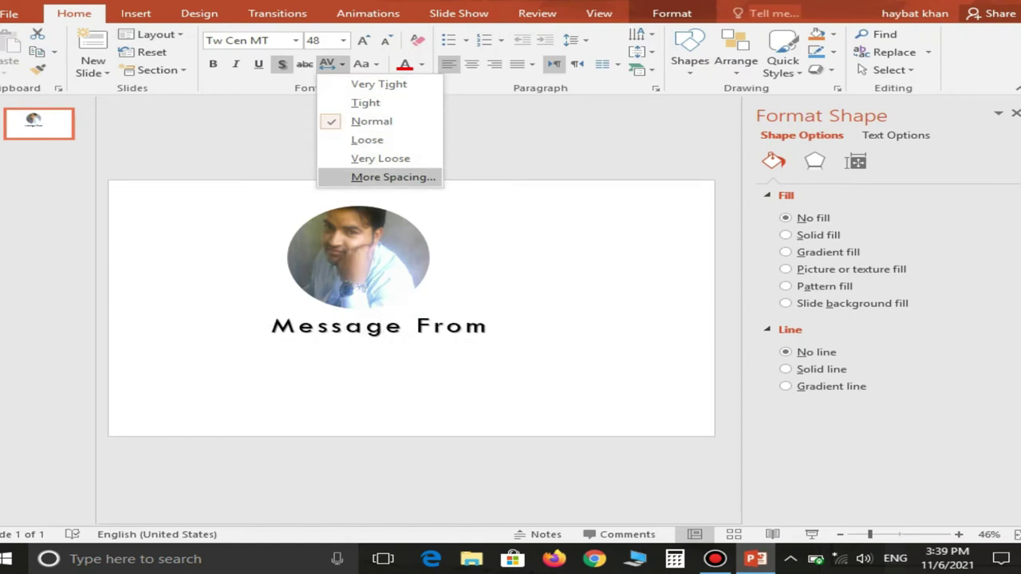
{"action": "left_click", "coordinate": [394, 177]}
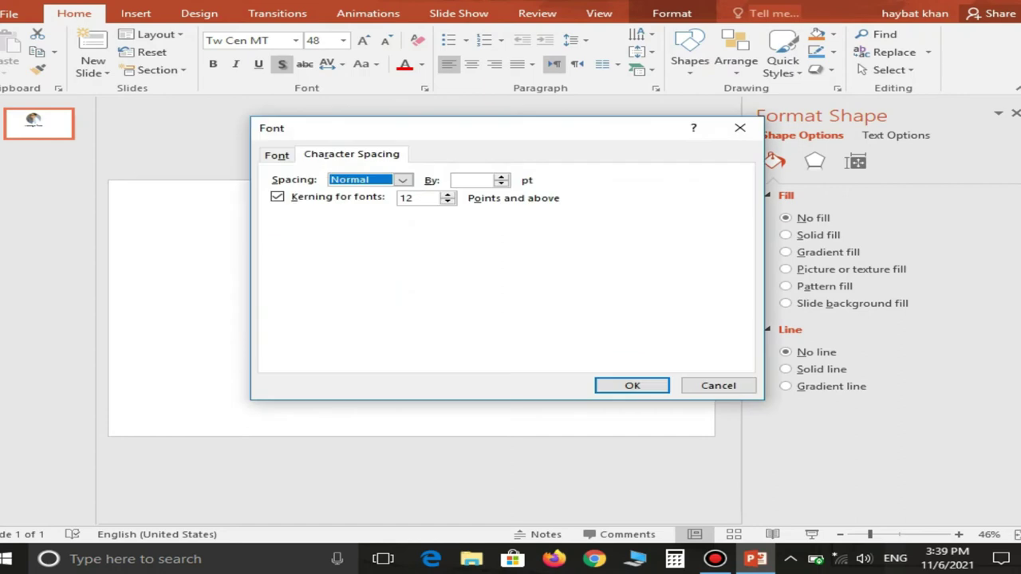
{"action": "left_click_drag", "start_coordinate": [431, 130], "coordinate": [681, 135]}
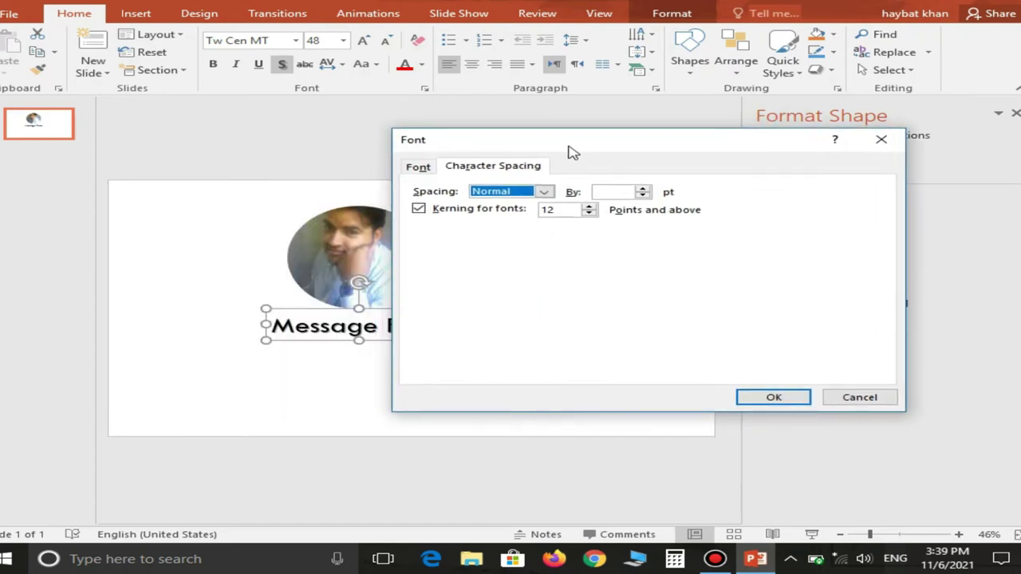
{"action": "key", "text": "Down"}
{"action": "key", "text": "Tab"}
{"action": "key", "text": "Up"}
{"action": "key", "text": "Up"}
{"action": "key", "text": "Up"}
{"action": "key", "text": "Up"}
{"action": "key", "text": "Up"}
{"action": "key", "text": "Up"}
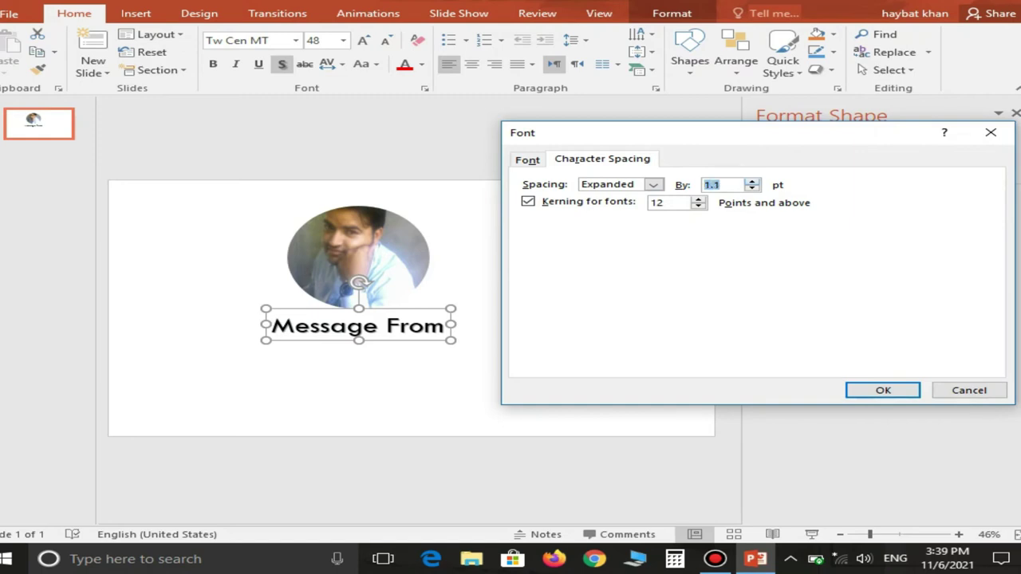
{"action": "key", "text": "Up"}
{"action": "key", "text": "Up"}
{"action": "key", "text": "Up"}
{"action": "key", "text": "Up"}
{"action": "key", "text": "Up"}
{"action": "key", "text": "Up"}
{"action": "key", "text": "Up"}
{"action": "key", "text": "Up"}
{"action": "key", "text": "Up"}
{"action": "key", "text": "Up"}
{"action": "key", "text": "Up"}
{"action": "key", "text": "Up"}
{"action": "key", "text": "Up"}
{"action": "key", "text": "Up"}
{"action": "key", "text": "Up"}
{"action": "key", "text": "Up"}
{"action": "key", "text": "Up"}
{"action": "key", "text": "ctrl+Tab"}
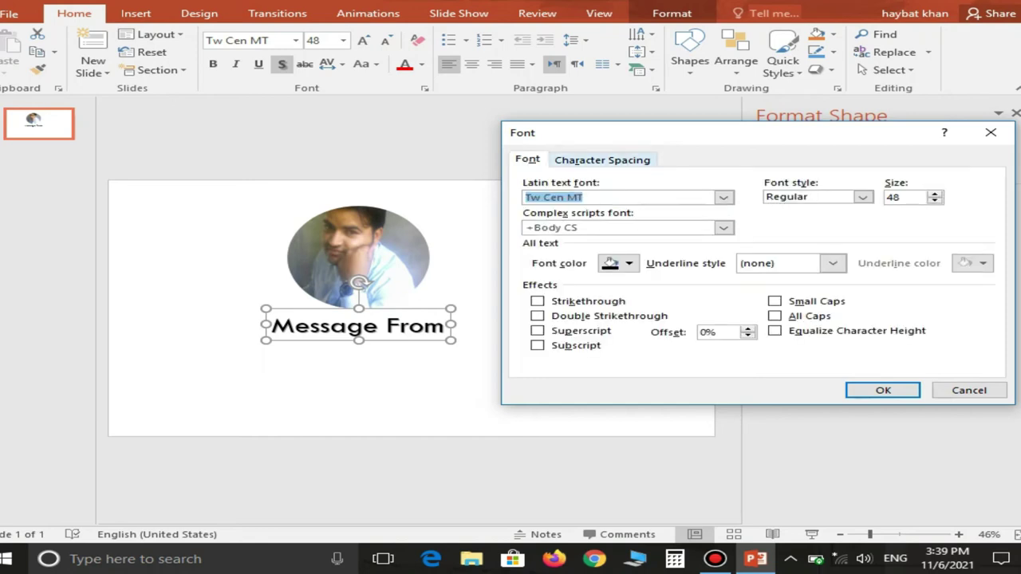
{"action": "key", "text": "ctrl+Tab"}
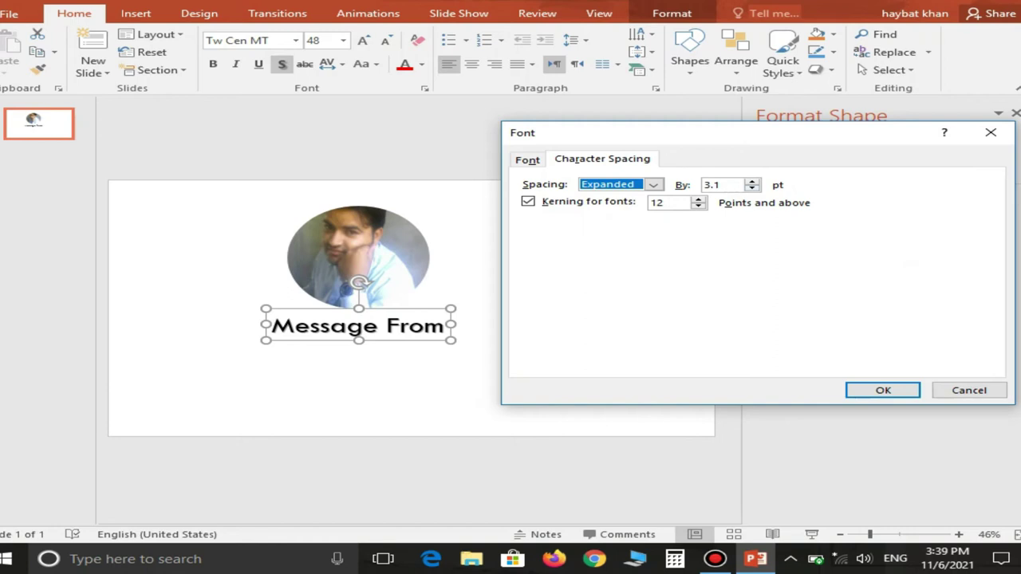
{"action": "key", "text": "Return"}
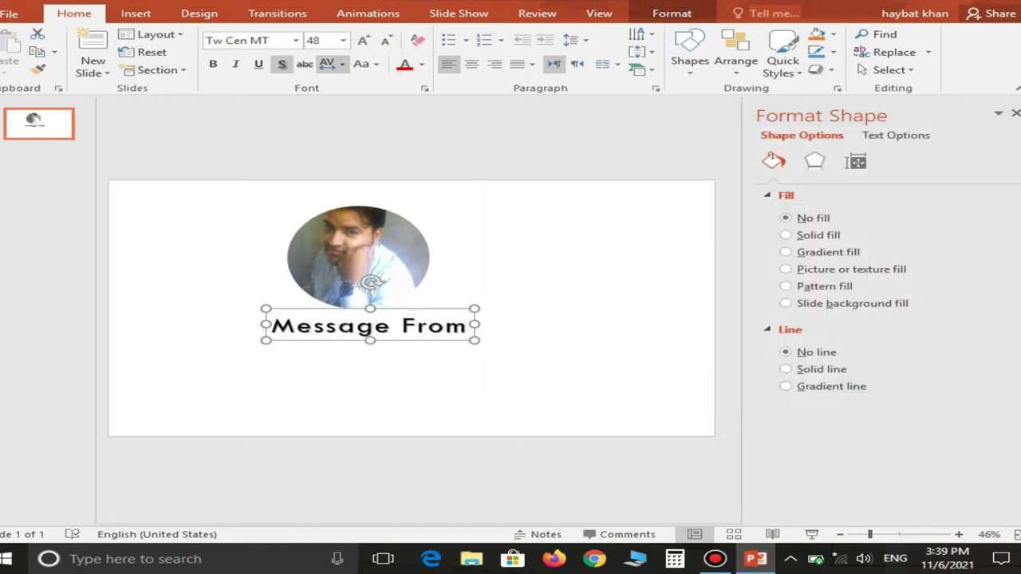
Widen the expanded character spacing further and re-centre the text under the photo
{"action": "left_click", "coordinate": [332, 64]}
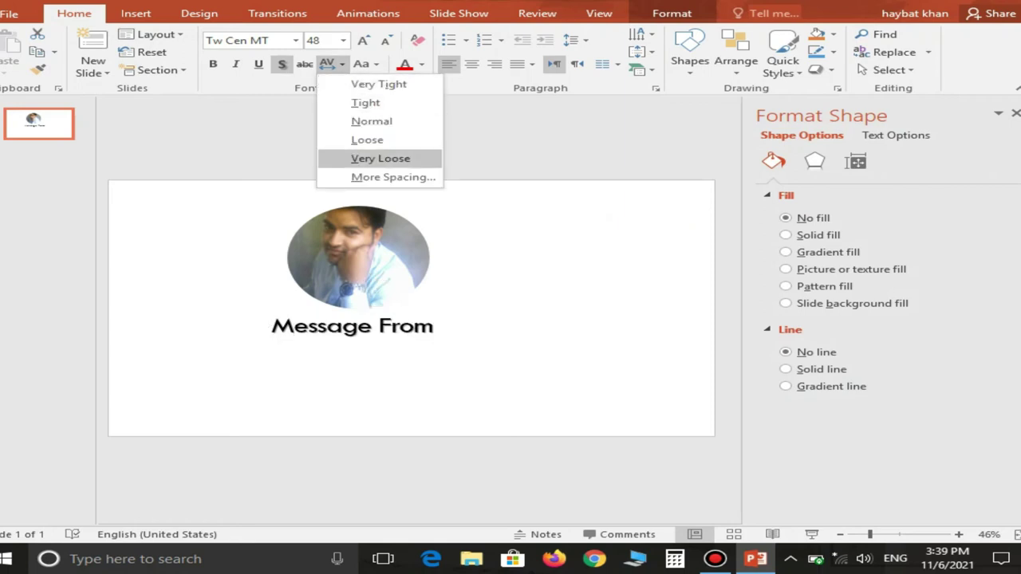
{"action": "left_click", "coordinate": [394, 177]}
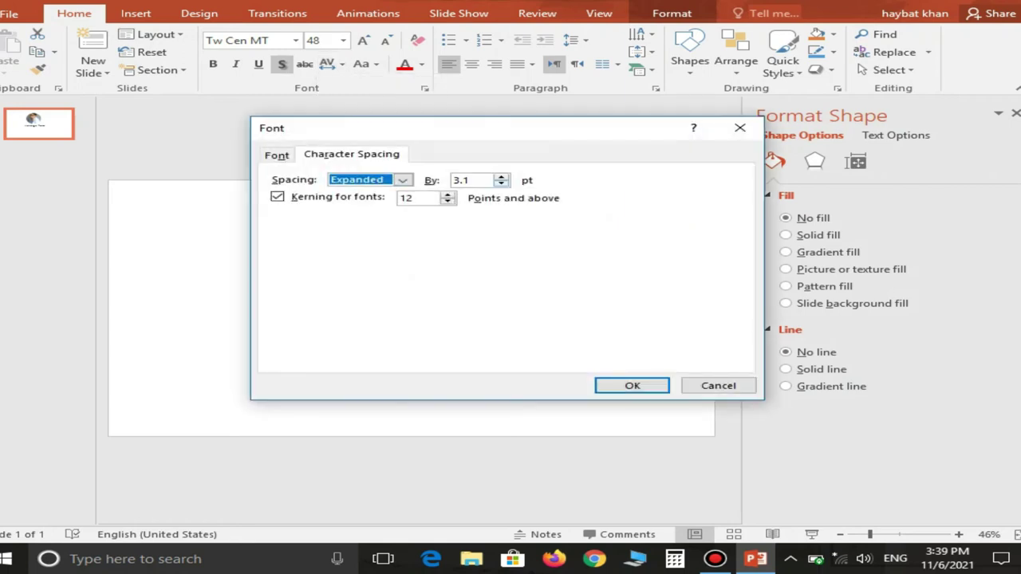
{"action": "key", "text": "Tab"}
{"action": "key", "text": "Up"}
{"action": "key", "text": "Up"}
{"action": "key", "text": "Up"}
{"action": "key", "text": "Up"}
{"action": "key", "text": "Up"}
{"action": "key", "text": "Up"}
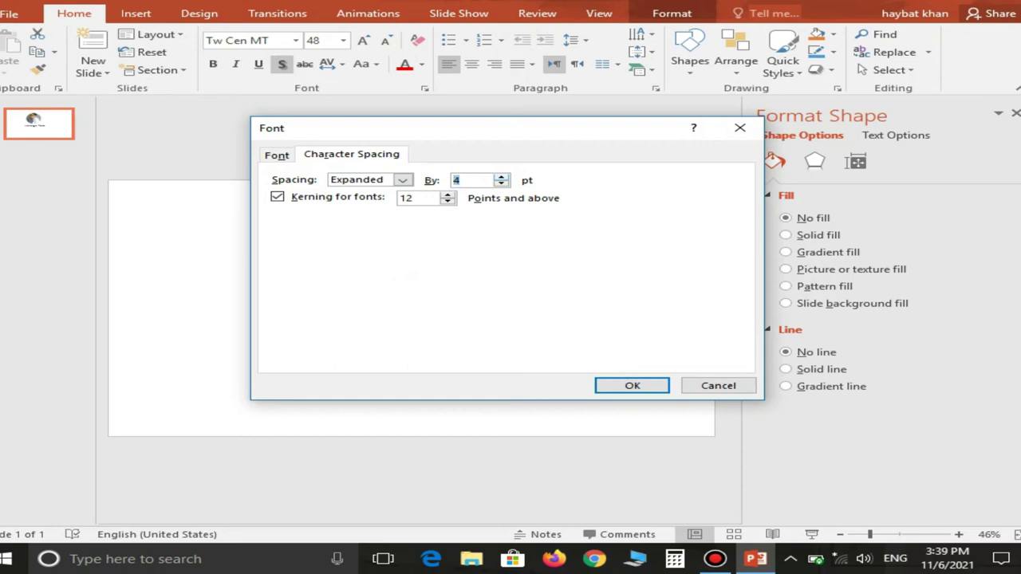
{"action": "key", "text": "Return"}
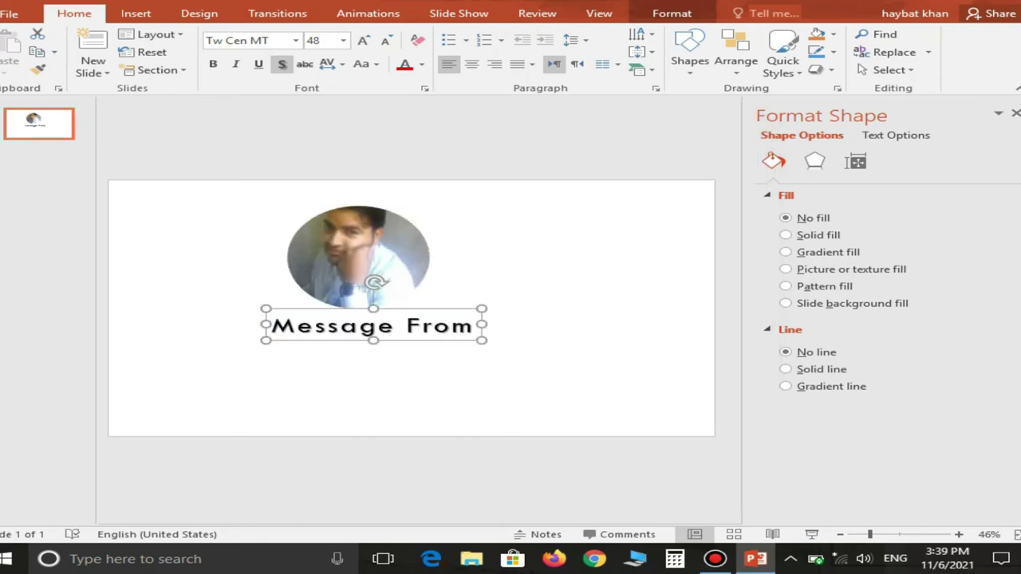
{"action": "left_click_drag", "start_coordinate": [375, 325], "coordinate": [359, 323]}
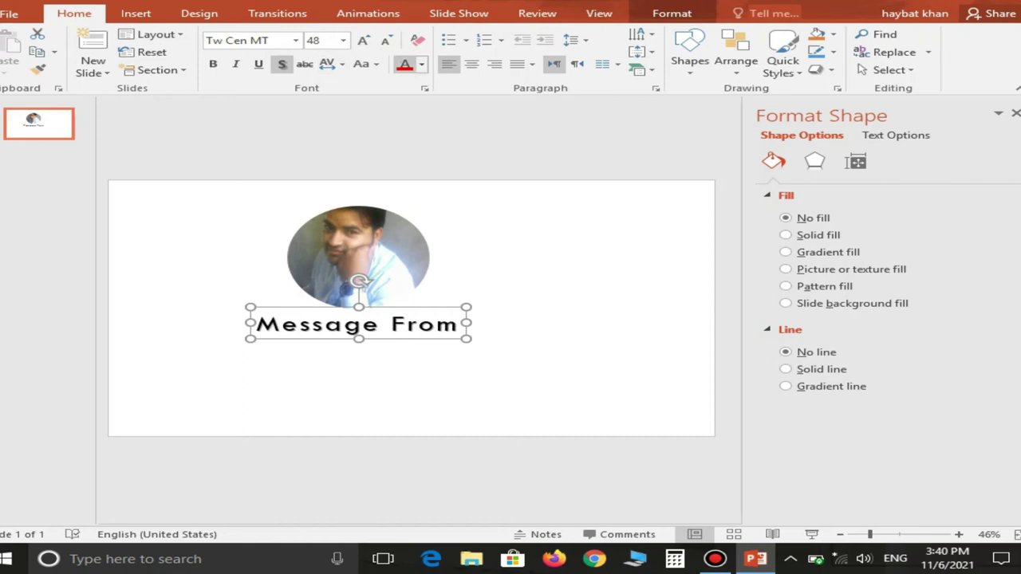
Colour the Message From text magenta using a Standard-tab colour from More Colors
{"action": "left_click", "coordinate": [422, 65]}
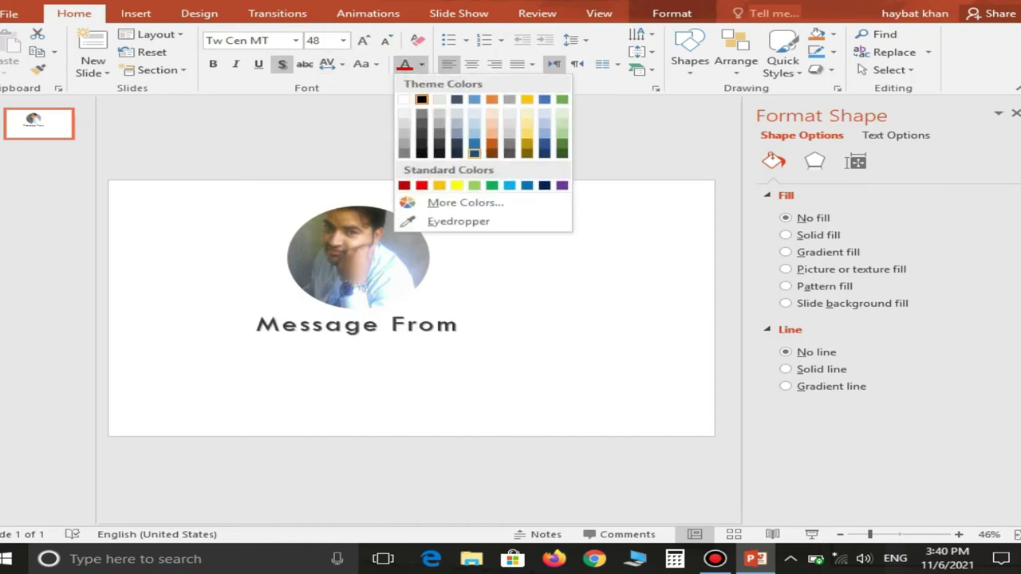
{"action": "left_click", "coordinate": [459, 203]}
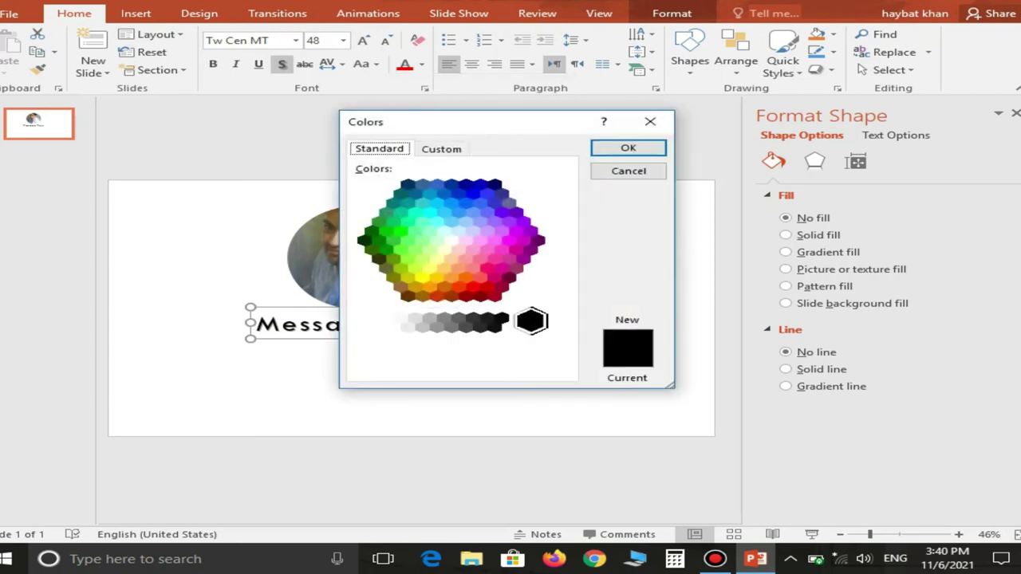
{"action": "left_click", "coordinate": [516, 231]}
{"action": "left_click", "coordinate": [627, 148]}
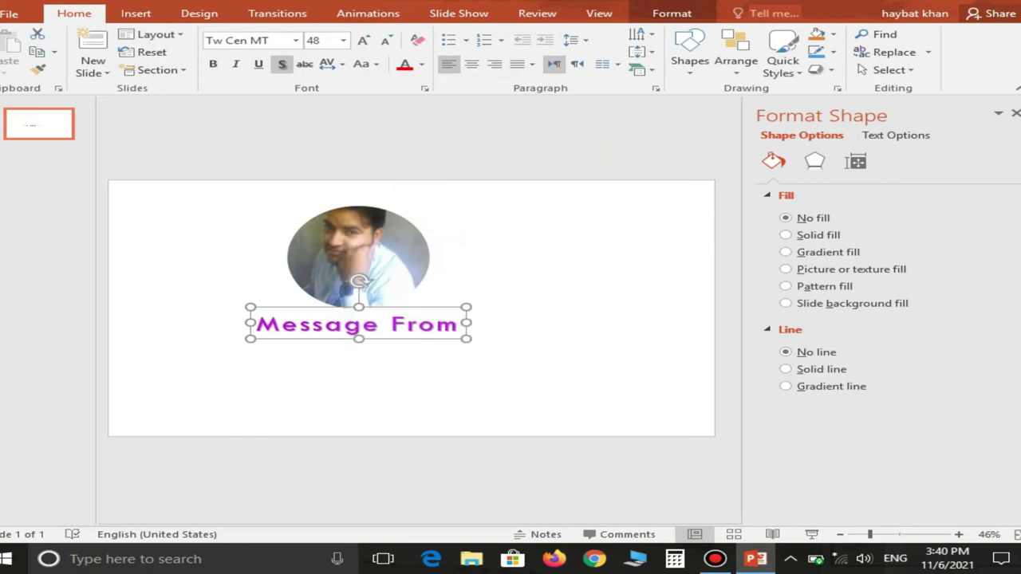
{"action": "key", "text": "Escape"}
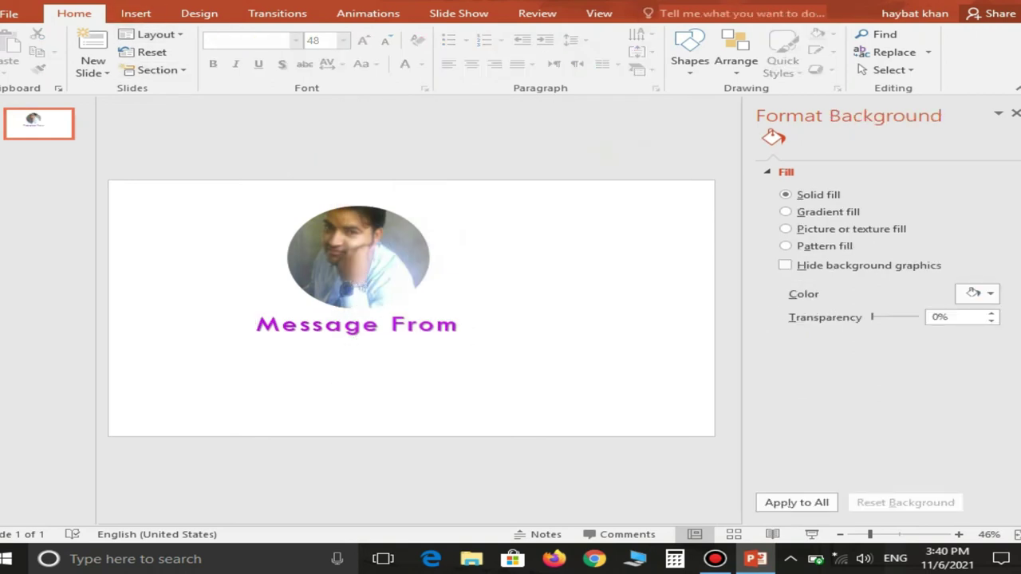
Add a text box below 'Message From' reading 'CEO. COMPANY NAME' and 'This company is for education'
{"action": "left_click", "coordinate": [136, 13]}
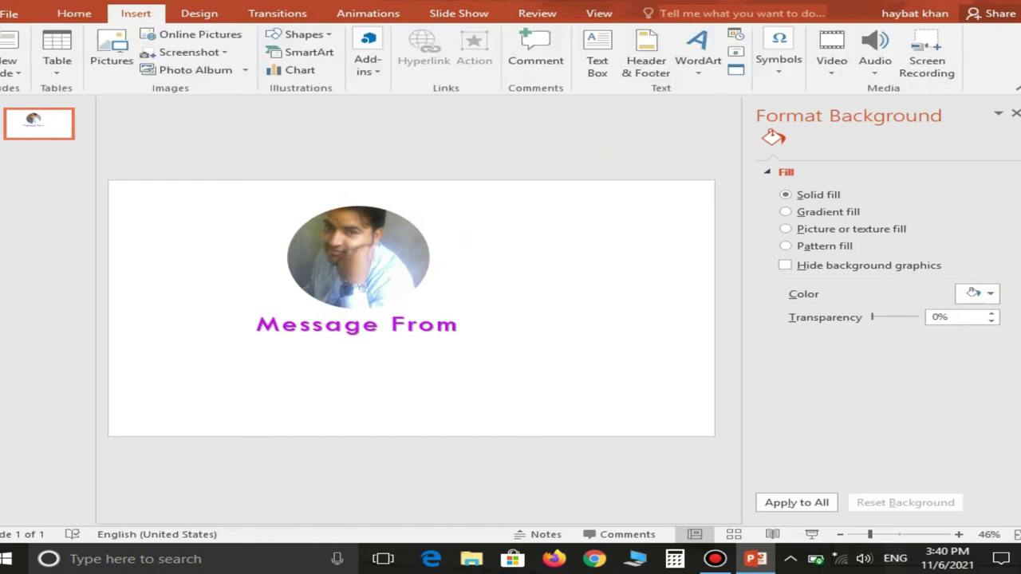
{"action": "left_click", "coordinate": [597, 54]}
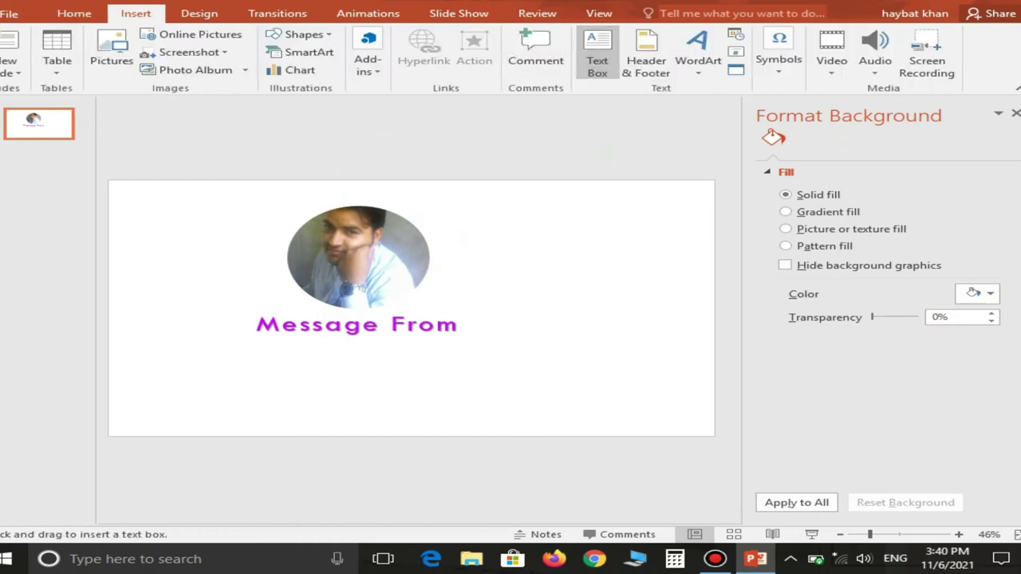
{"action": "left_click", "coordinate": [256, 365]}
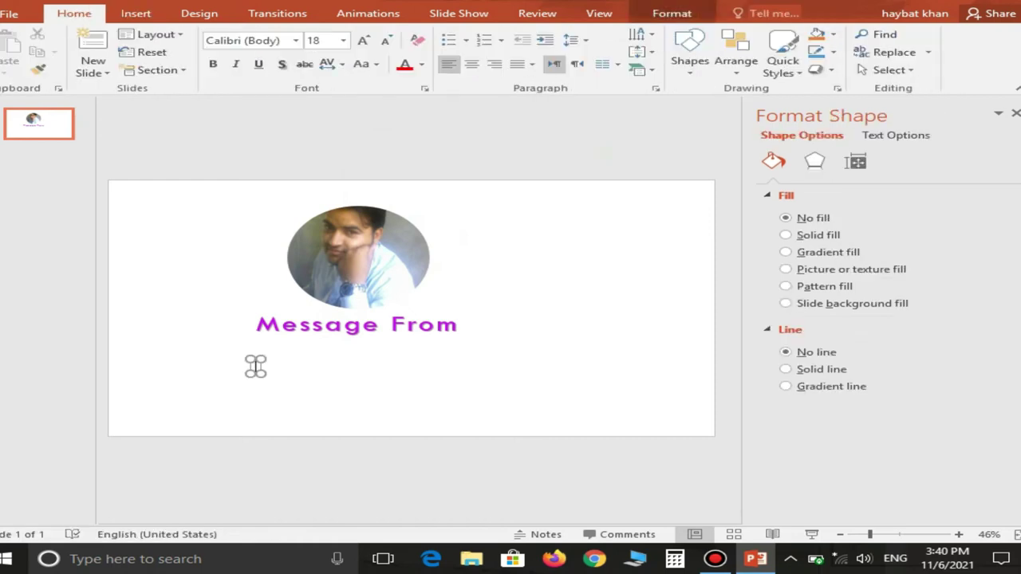
{"action": "type", "text": "c"}
{"action": "type", "text": "hO"}
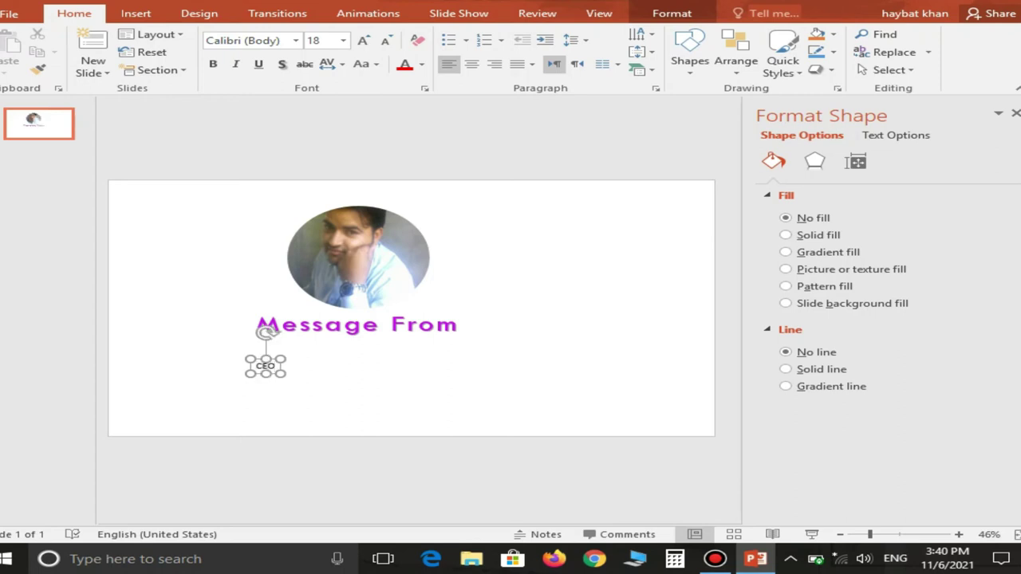
{"action": "type", "text": ", "}
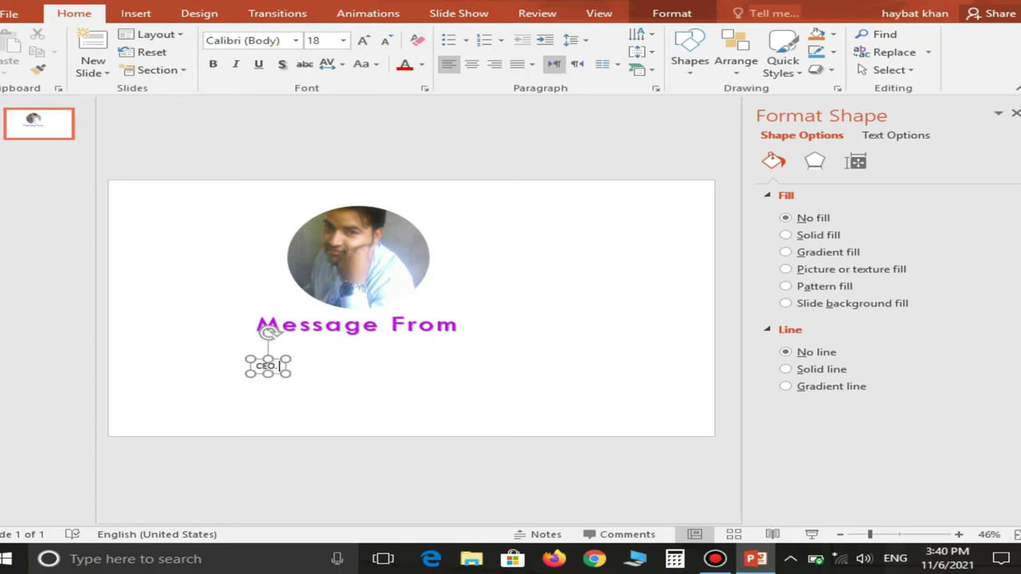
{"action": "type", "text": "COMPANY NAME"}
{"action": "key", "text": "Return"}
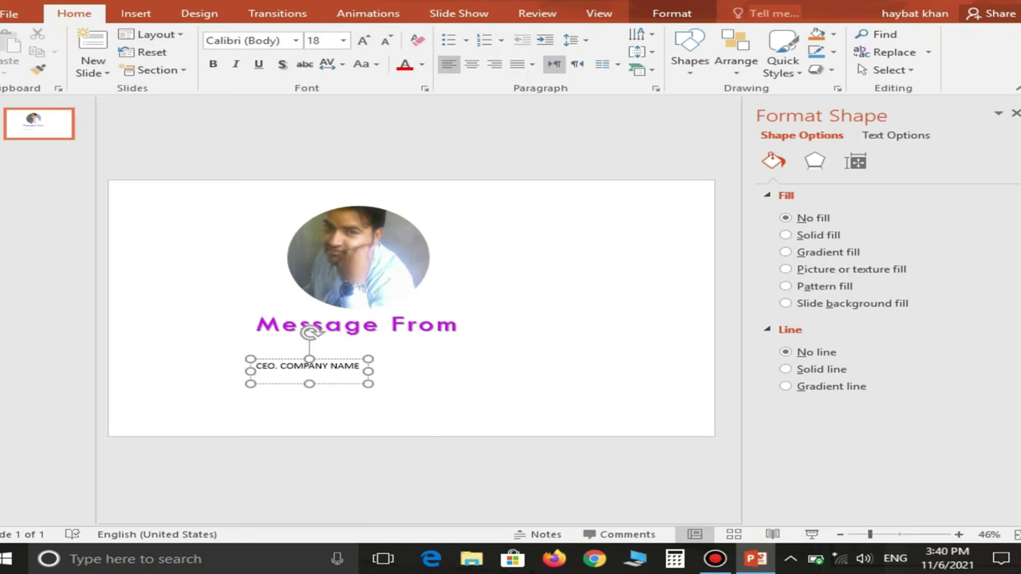
{"action": "type", "text": "This"}
{"action": "type", "text": " company "}
{"action": "type", "text": "is fcor education"}
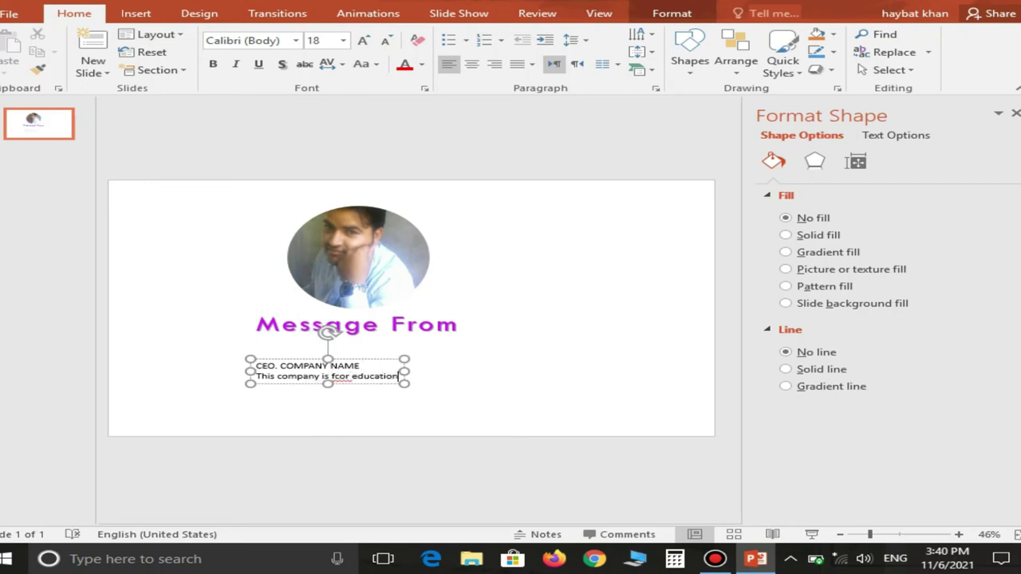
{"action": "key", "text": "Left"}
{"action": "key", "text": "Left"}
{"action": "key", "text": "Left"}
{"action": "key", "text": "Left"}
{"action": "key", "text": "Left"}
{"action": "key", "text": "Left"}
{"action": "key", "text": "Left"}
{"action": "key", "text": "Left"}
{"action": "key", "text": "Left"}
{"action": "key", "text": "Left"}
{"action": "key", "text": "Left"}
{"action": "key", "text": "BackSpace"}
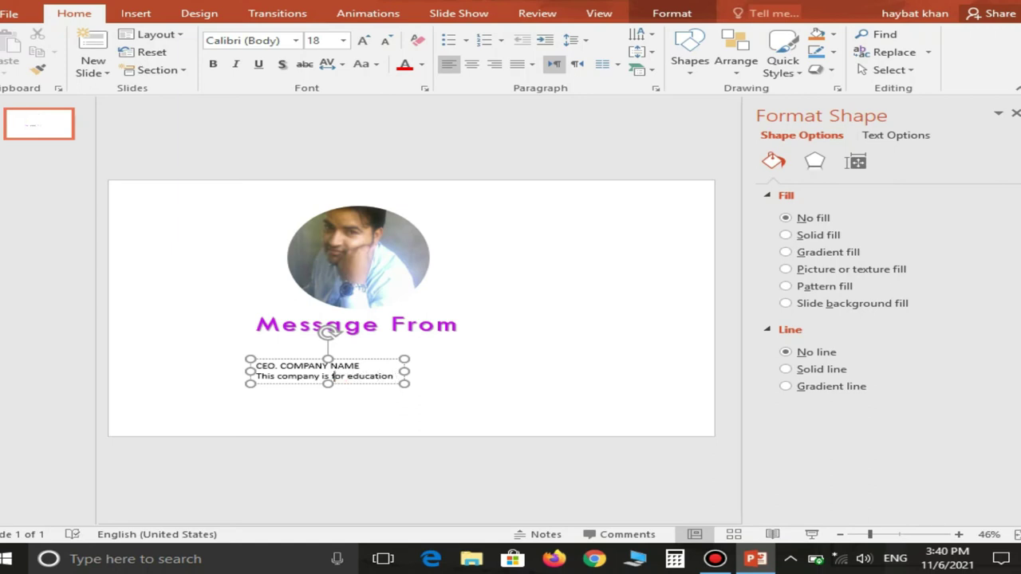
{"action": "key", "text": "Escape"}
Enlarge the CEO text box font to 28 pt, with its first line at 36 pt
{"action": "left_click", "coordinate": [363, 40]}
{"action": "left_click", "coordinate": [363, 40]}
{"action": "left_click", "coordinate": [363, 40]}
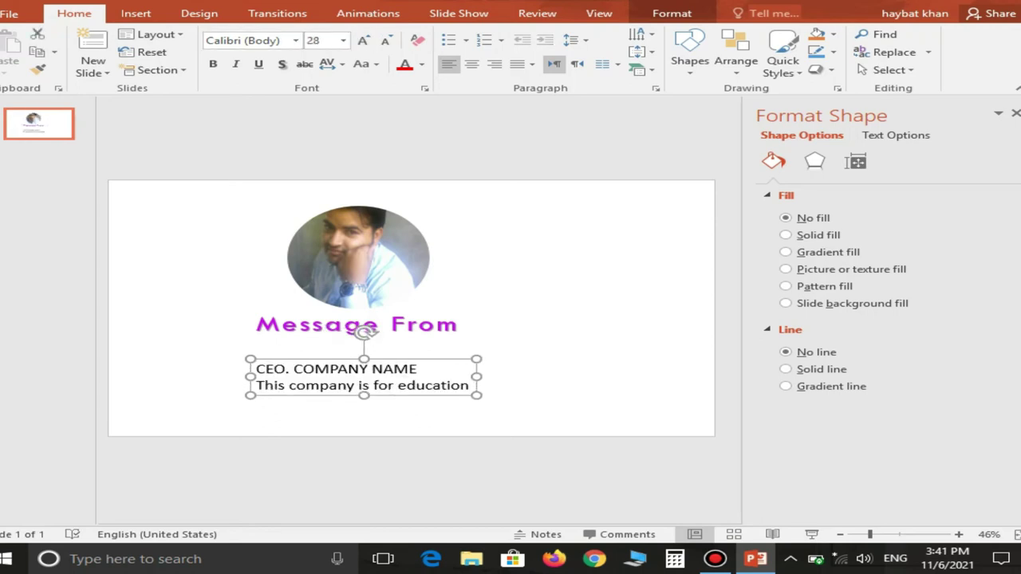
{"action": "left_click_drag", "start_coordinate": [255, 369], "coordinate": [426, 369]}
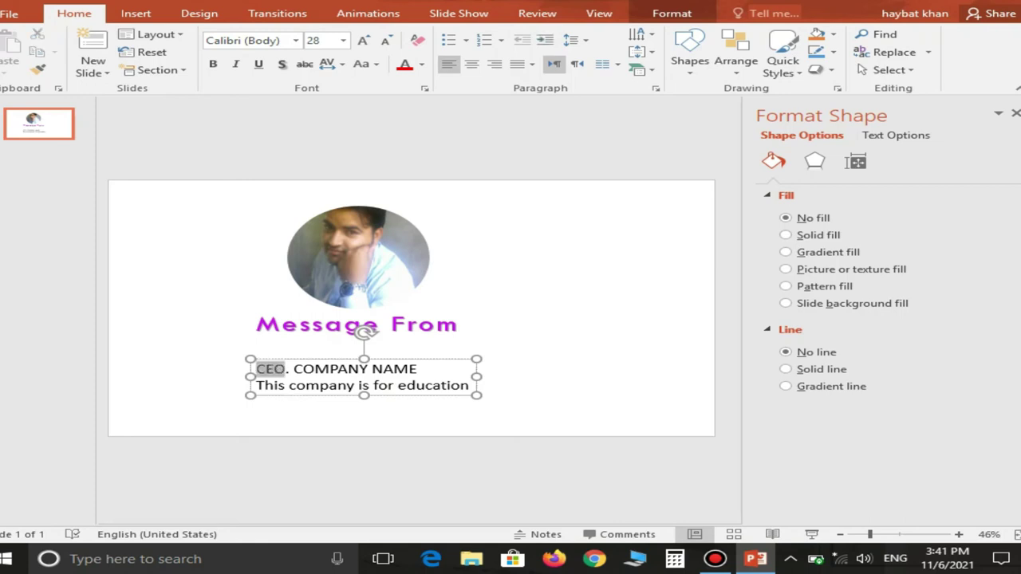
{"action": "left_click", "coordinate": [363, 40]}
{"action": "left_click", "coordinate": [363, 40]}
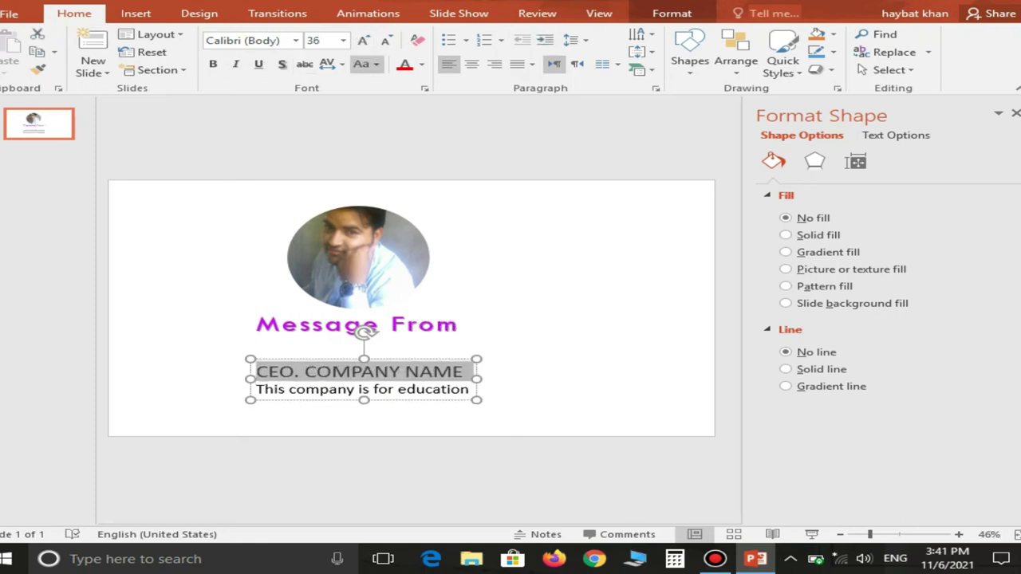
Centre the text and move the box up directly beneath 'Message From'
{"action": "left_click", "coordinate": [471, 64]}
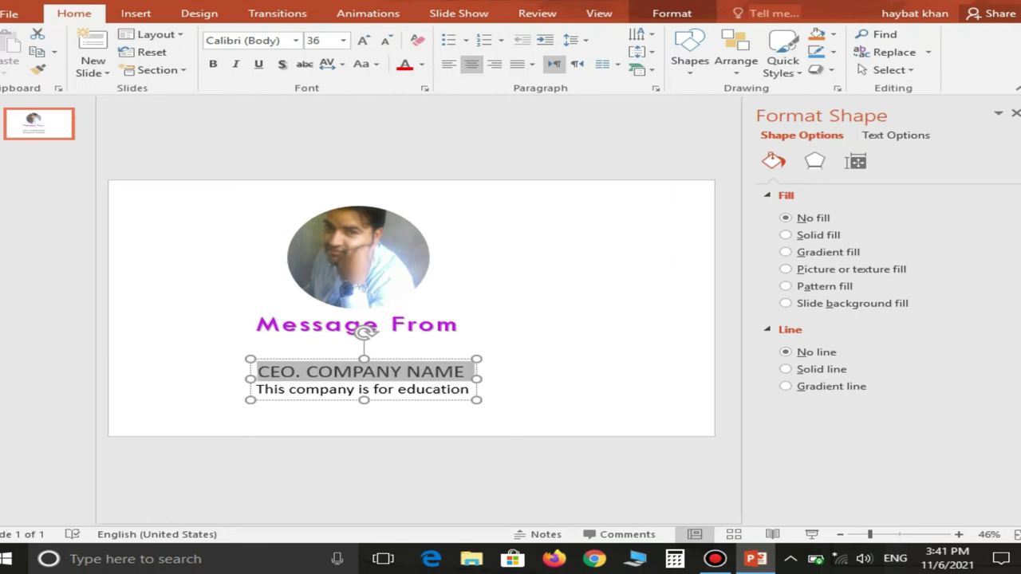
{"action": "left_click_drag", "start_coordinate": [365, 332], "coordinate": [365, 317]}
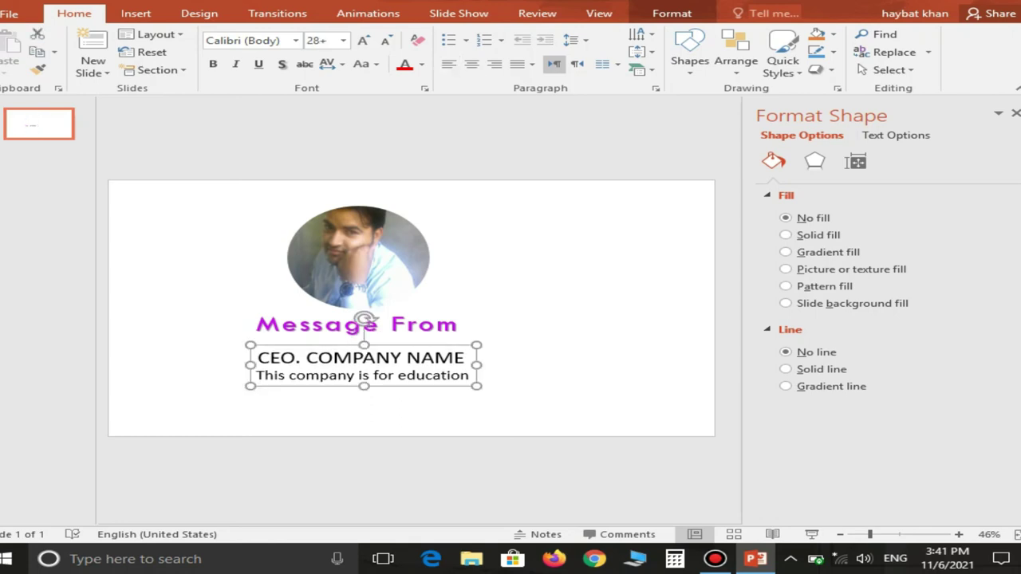
{"action": "key", "text": "Escape"}
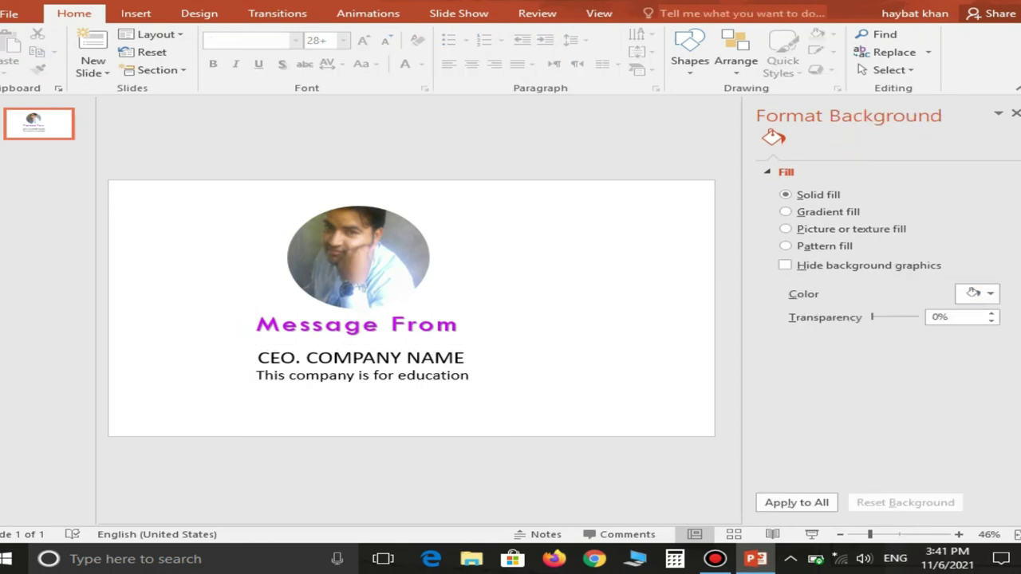
Apply a Zoom entrance animation to the circular photo
{"action": "left_click", "coordinate": [358, 257]}
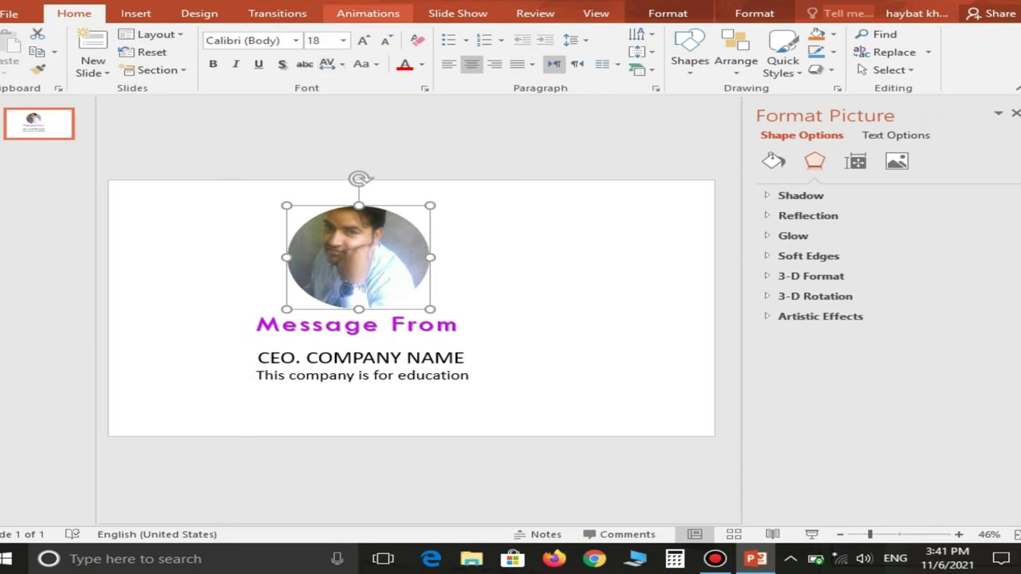
{"action": "left_click", "coordinate": [368, 13]}
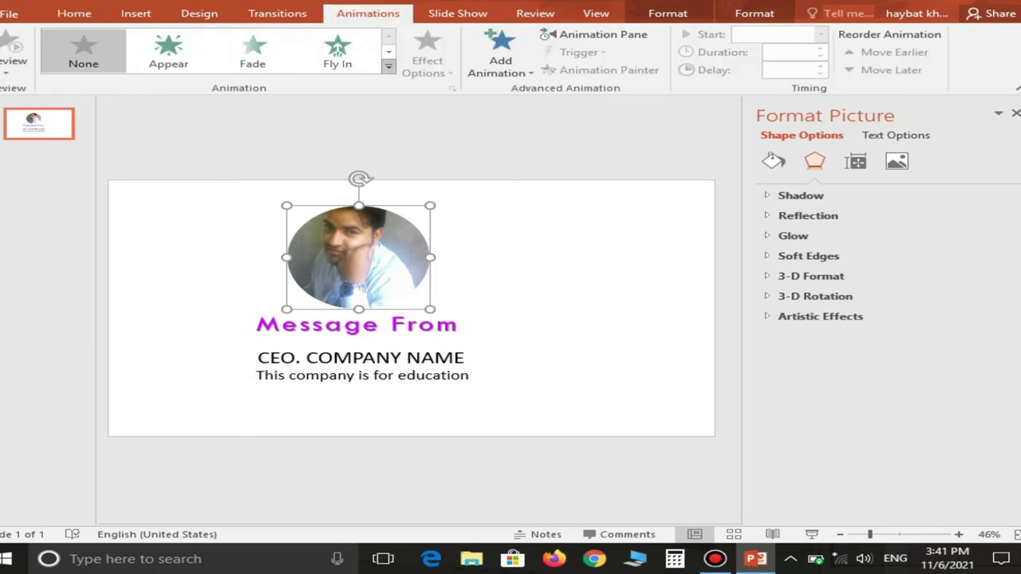
{"action": "left_click", "coordinate": [389, 66]}
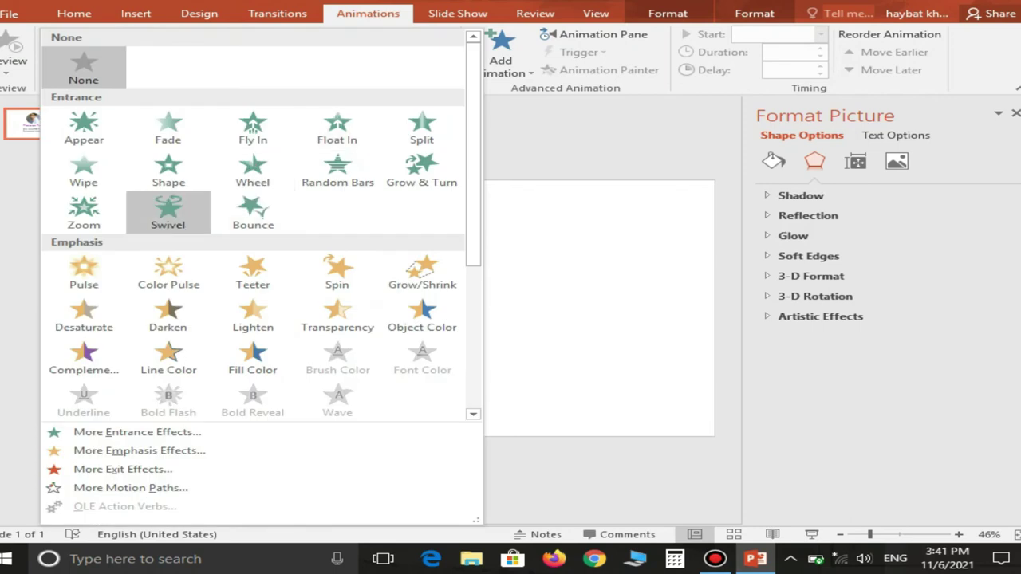
{"action": "left_click", "coordinate": [83, 211]}
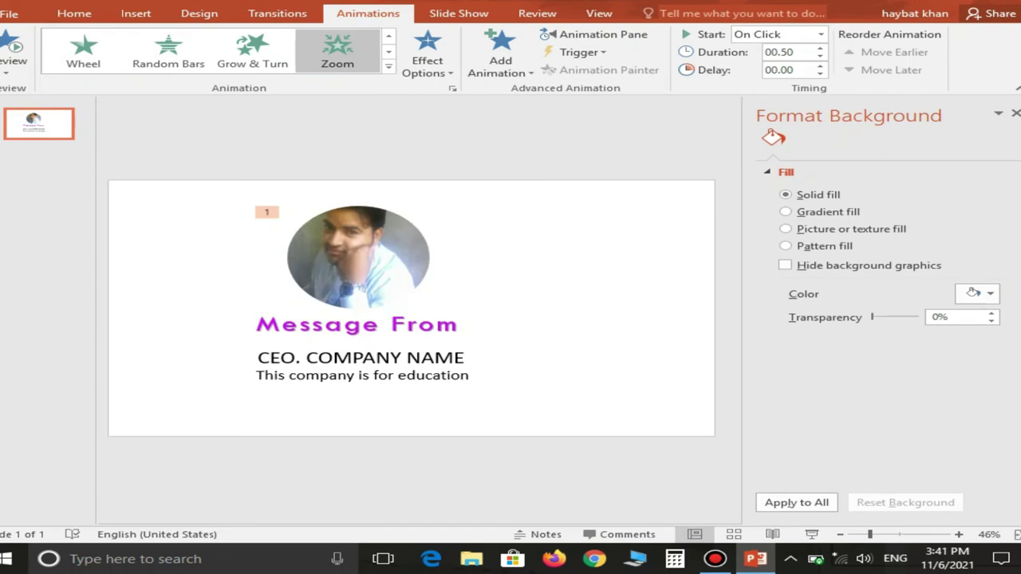
Select both the 'Message From' and CEO text boxes and give them a Fly In entrance
{"action": "left_click", "coordinate": [299, 324]}
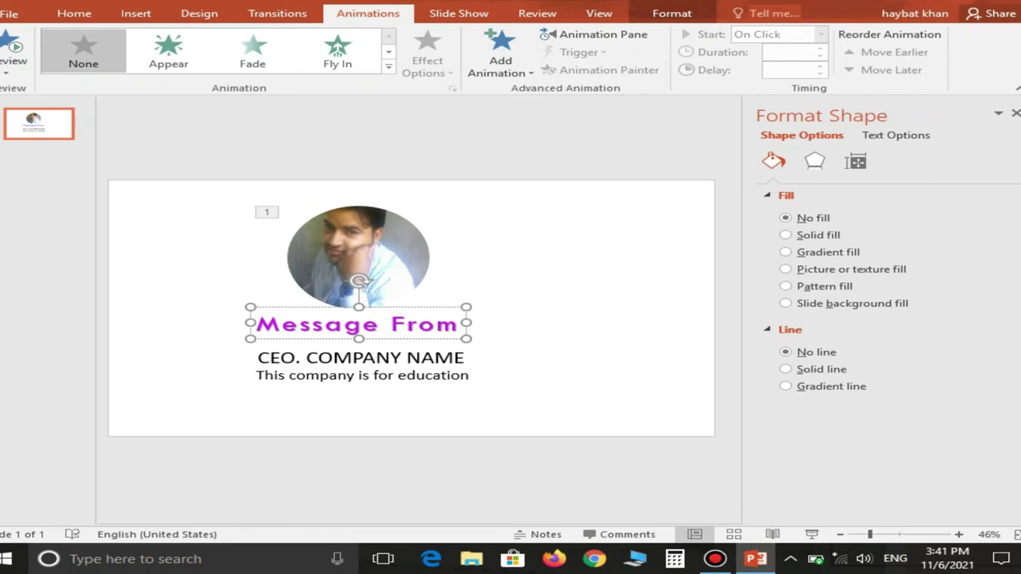
{"action": "left_click", "coordinate": [305, 357]}
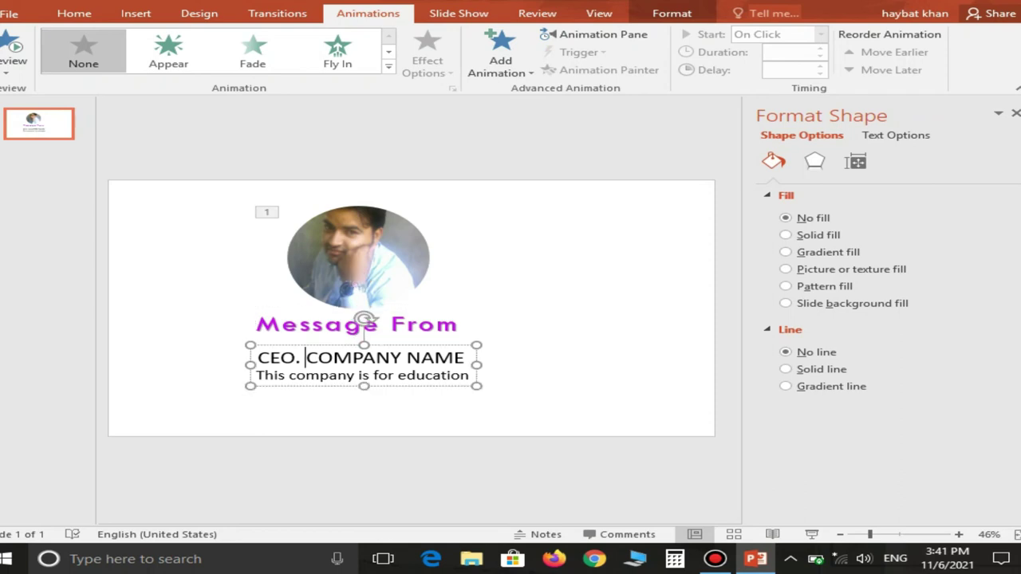
{"action": "left_click", "coordinate": [311, 324]}
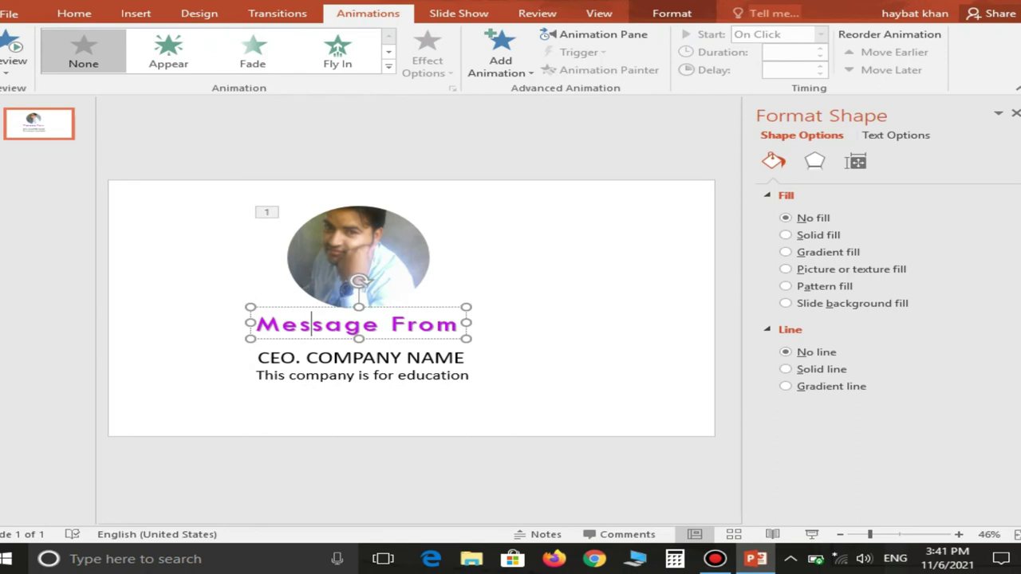
{"action": "left_click", "coordinate": [296, 357]}
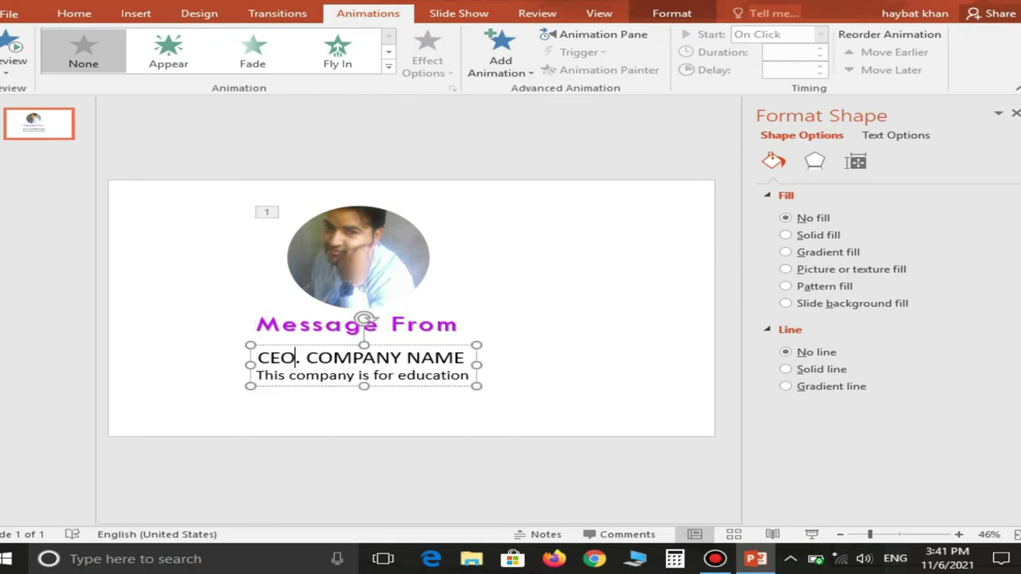
{"action": "left_click", "coordinate": [364, 319], "text": "shift"}
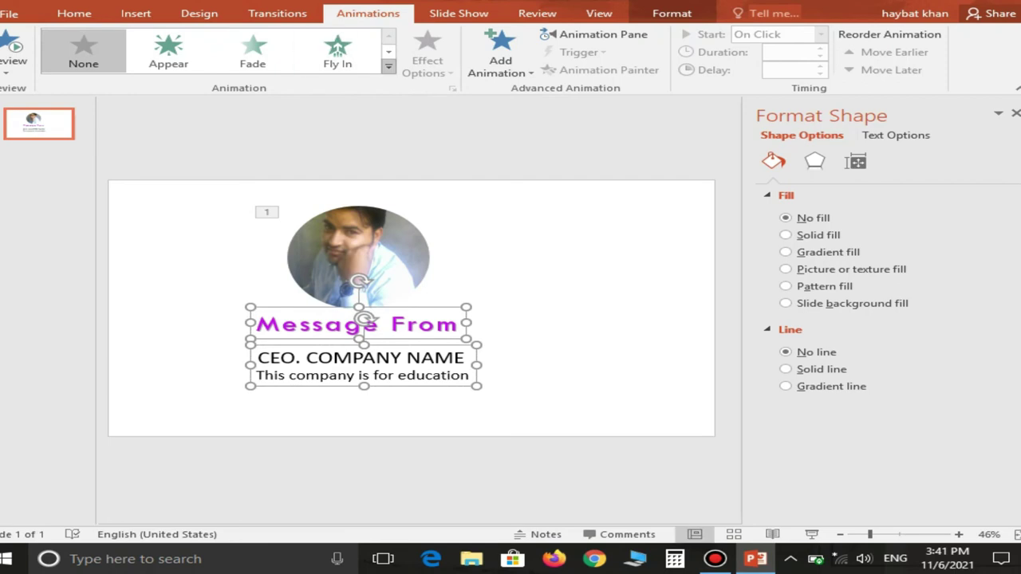
{"action": "left_click", "coordinate": [389, 67]}
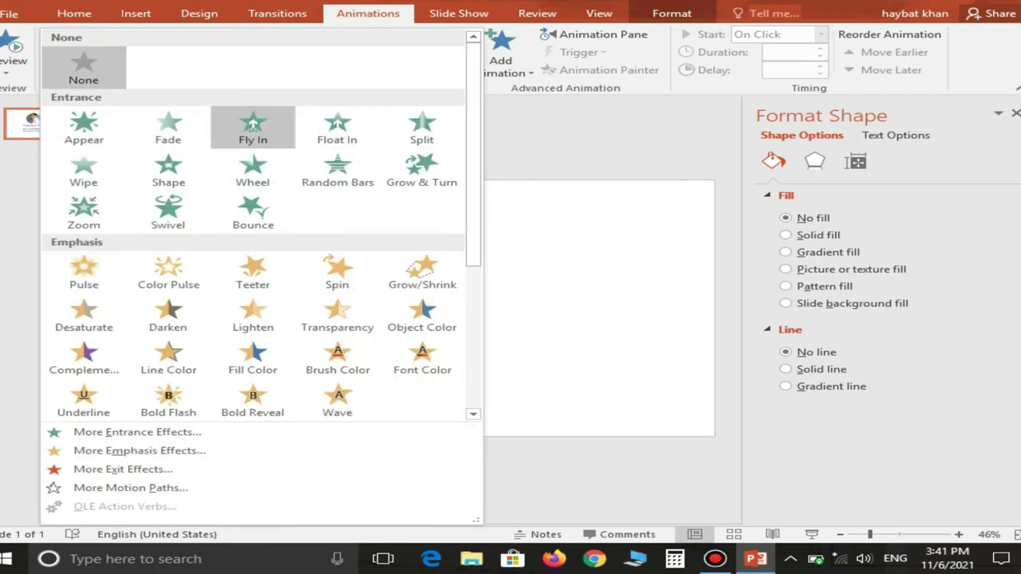
{"action": "left_click", "coordinate": [253, 126]}
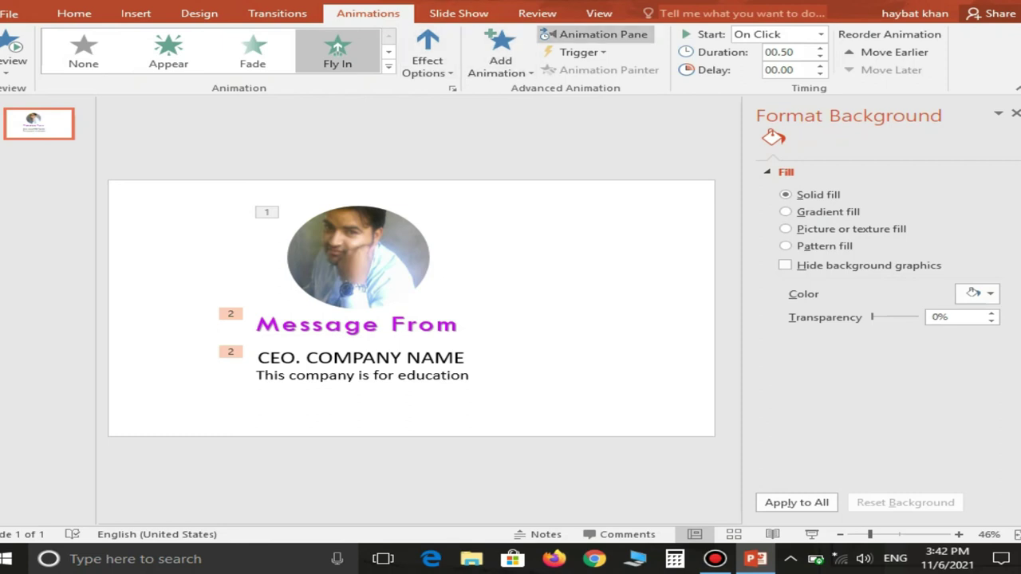
Show the Animation Pane, close Format Background, and set the photo's Zoom to 0.75 s
{"action": "left_click", "coordinate": [595, 35]}
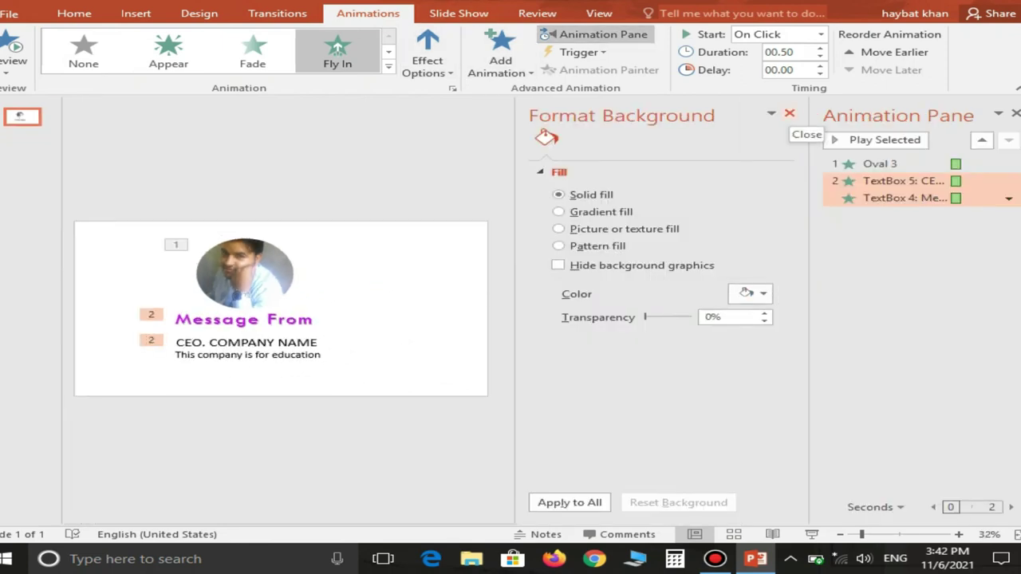
{"action": "left_click", "coordinate": [786, 112]}
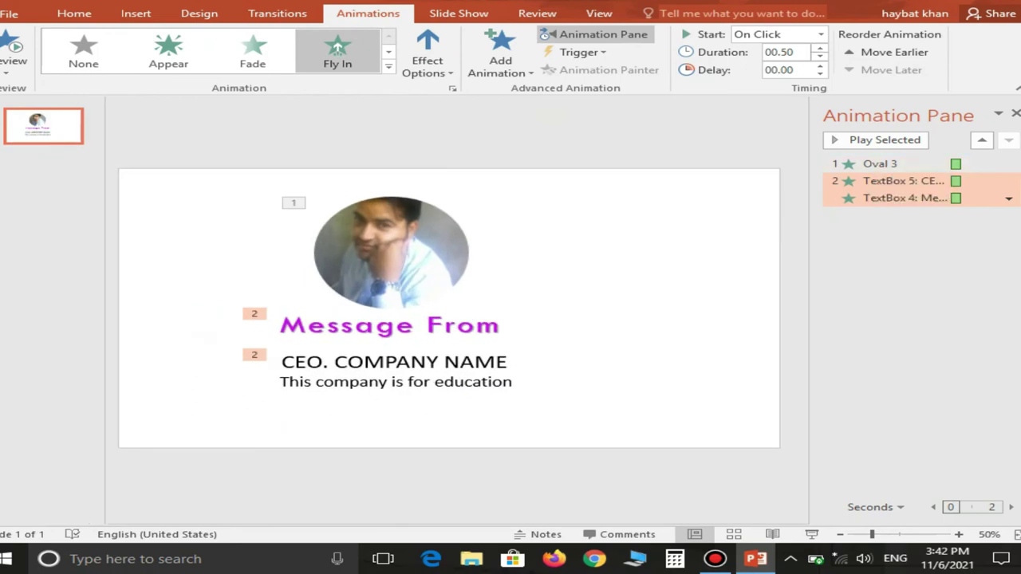
{"action": "left_click", "coordinate": [880, 164]}
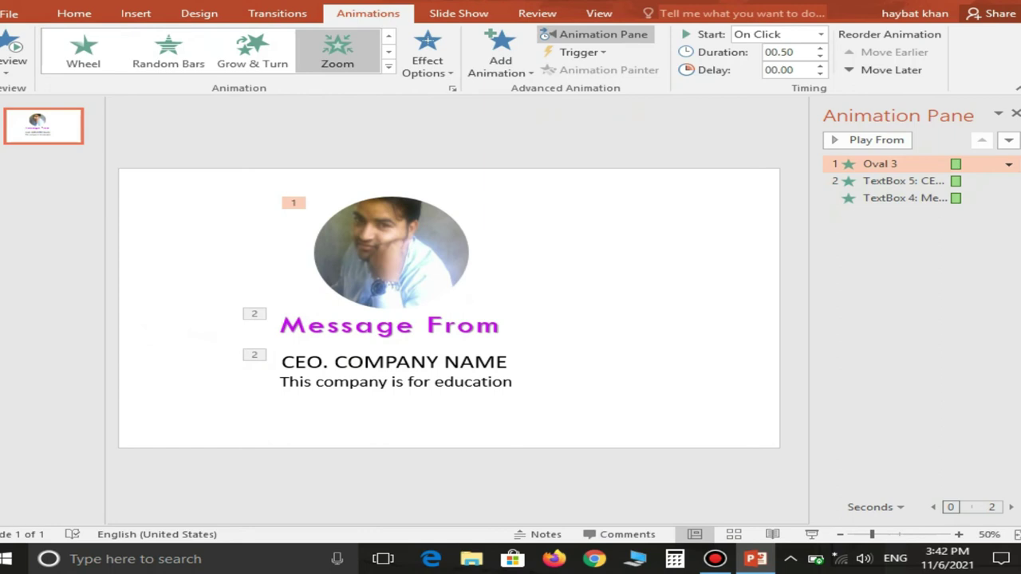
{"action": "left_click", "coordinate": [819, 48]}
Give the 'Message From' animation a 00.75 duration and 00.25 delay
{"action": "left_click", "coordinate": [426, 326]}
{"action": "key", "text": "Escape"}
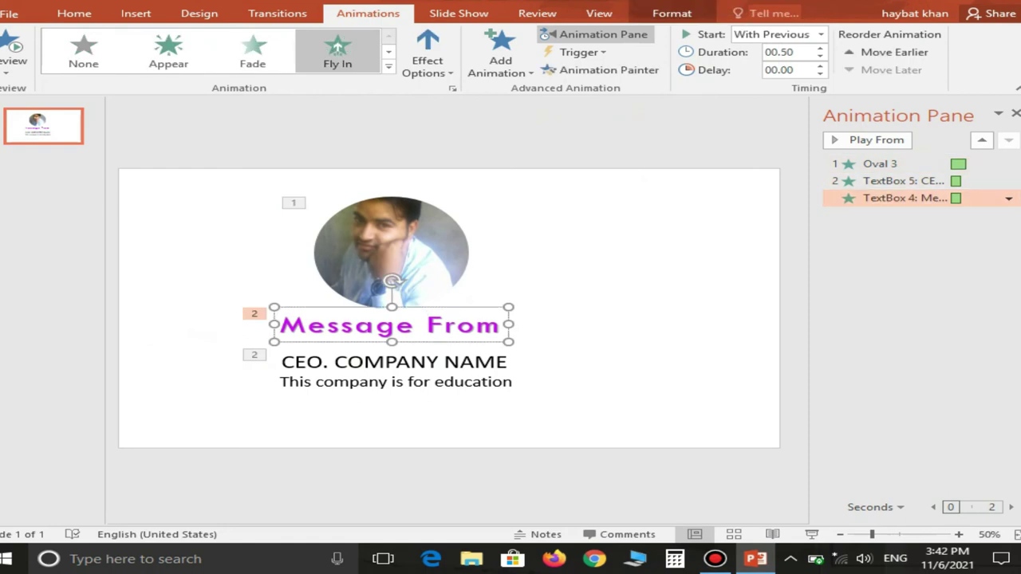
{"action": "left_click", "coordinate": [819, 48]}
{"action": "left_click", "coordinate": [820, 66]}
Set the CEO text animation to 00.75 duration with a 00.25 delay
{"action": "left_click", "coordinate": [385, 362]}
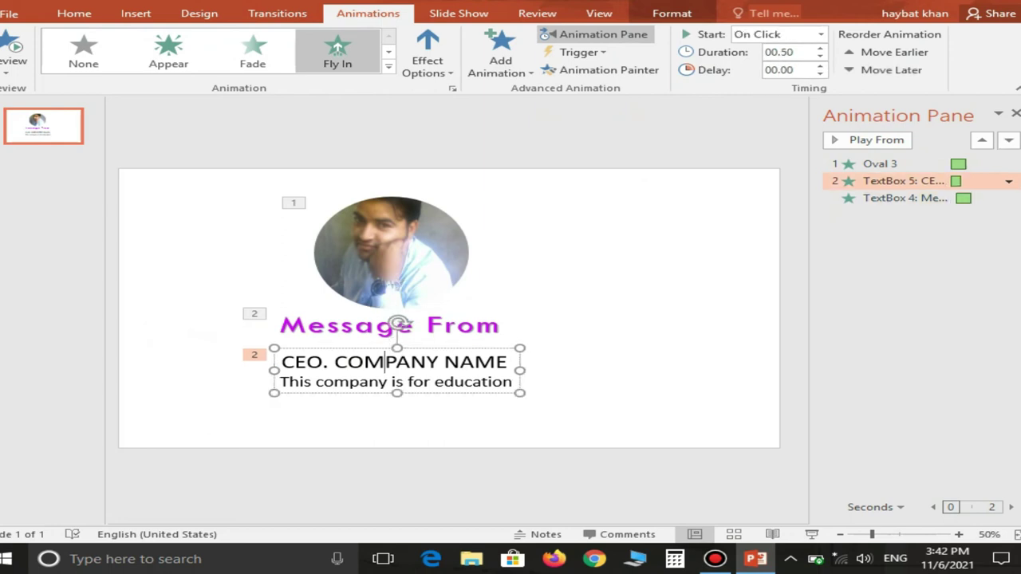
{"action": "left_click", "coordinate": [819, 57]}
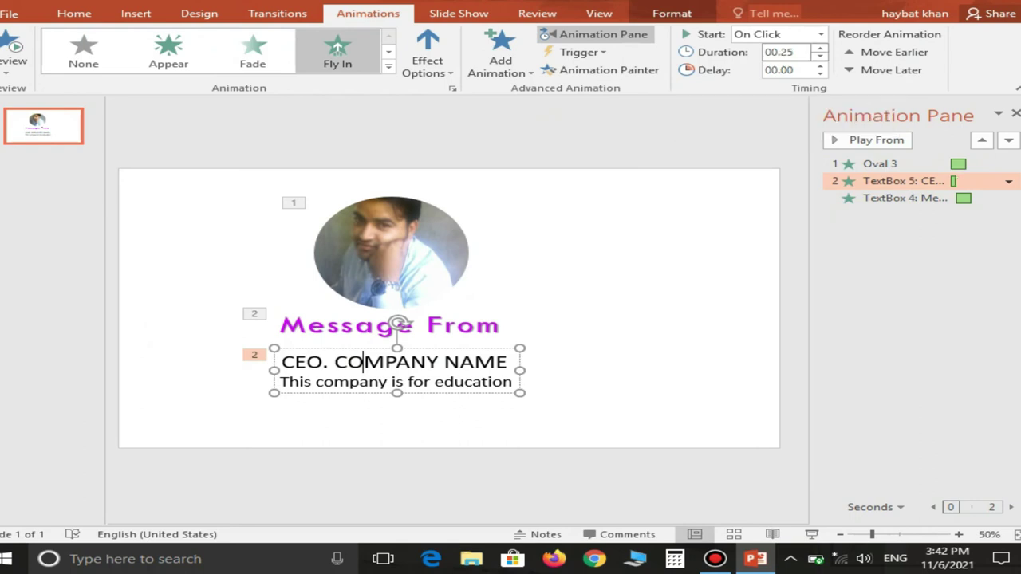
{"action": "left_click", "coordinate": [819, 65]}
{"action": "left_click", "coordinate": [820, 48]}
{"action": "left_click", "coordinate": [819, 48]}
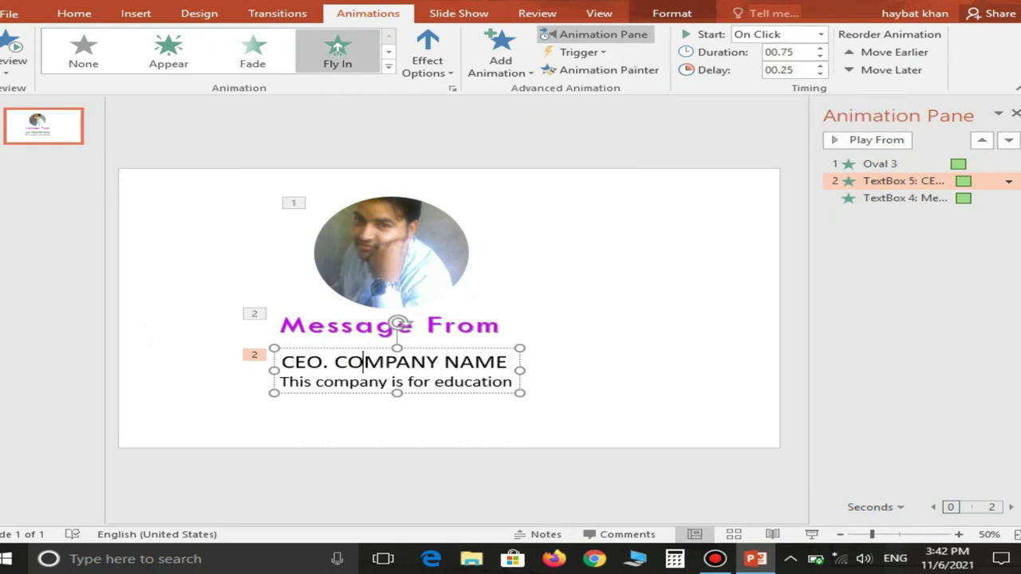
{"action": "left_click", "coordinate": [443, 325]}
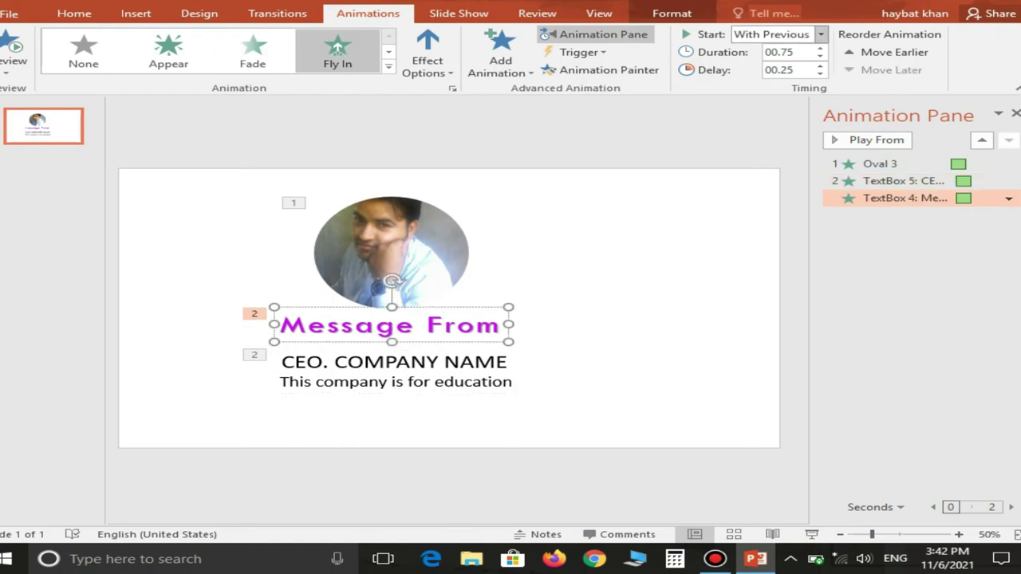
{"action": "left_click", "coordinate": [474, 362]}
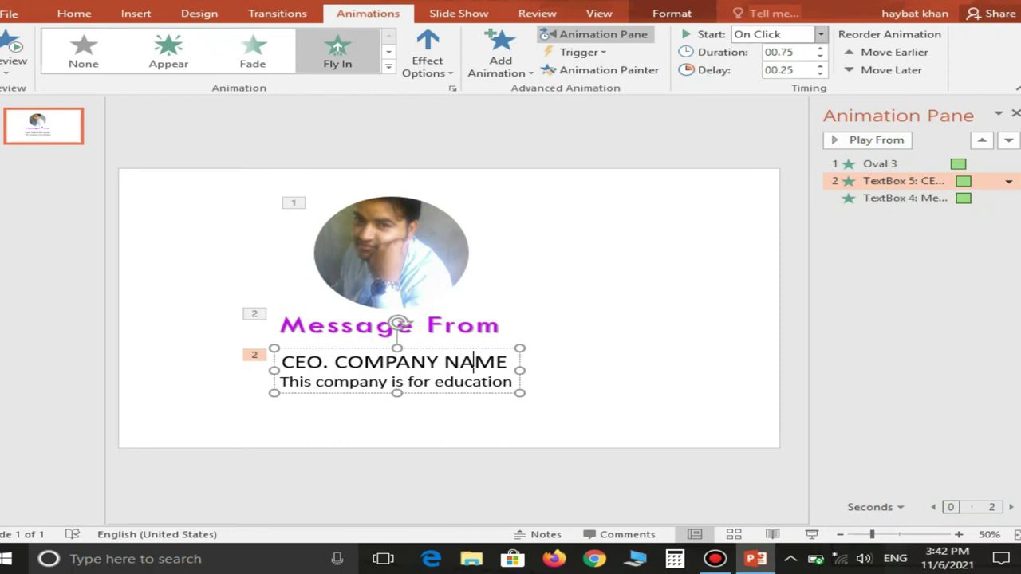
Set the CEO text animation to start With Previous and preview the slide
{"action": "left_click", "coordinate": [820, 34]}
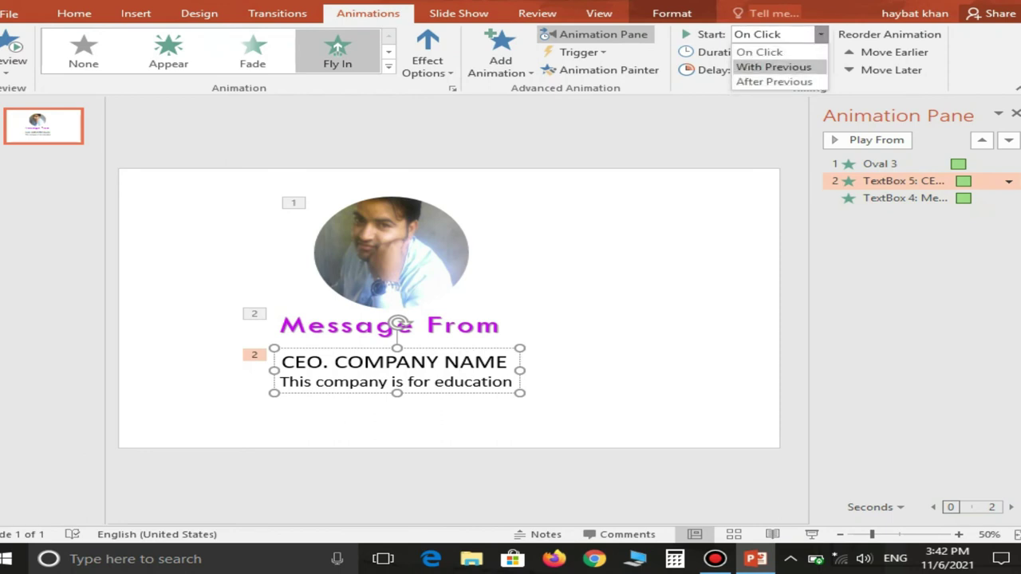
{"action": "left_click", "coordinate": [773, 67]}
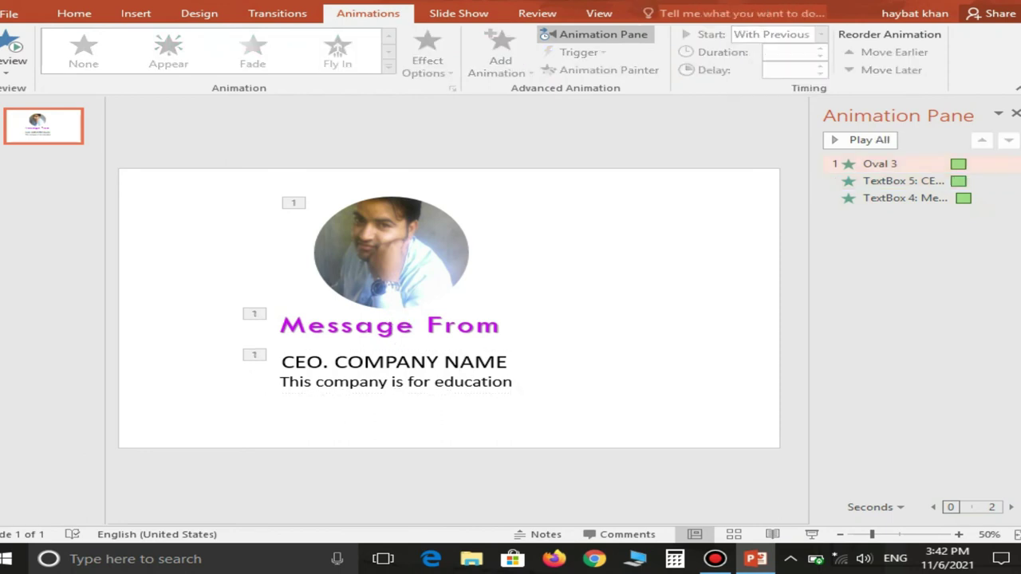
{"action": "left_click", "coordinate": [868, 139]}
Make the CEO text start After Previous and move 'Message From' ahead of it
{"action": "left_click", "coordinate": [414, 324]}
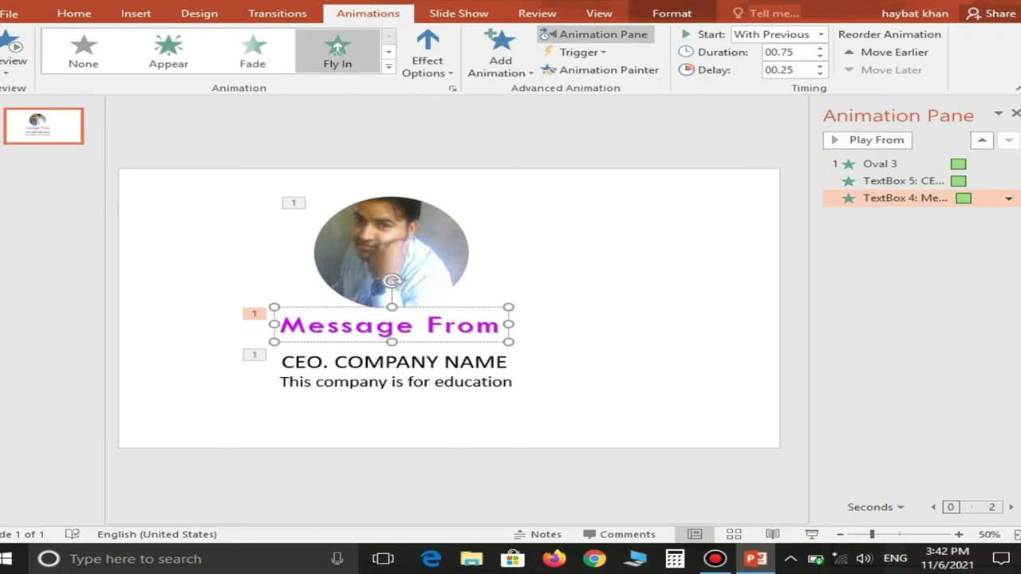
{"action": "left_click", "coordinate": [427, 361]}
{"action": "key", "text": "Escape"}
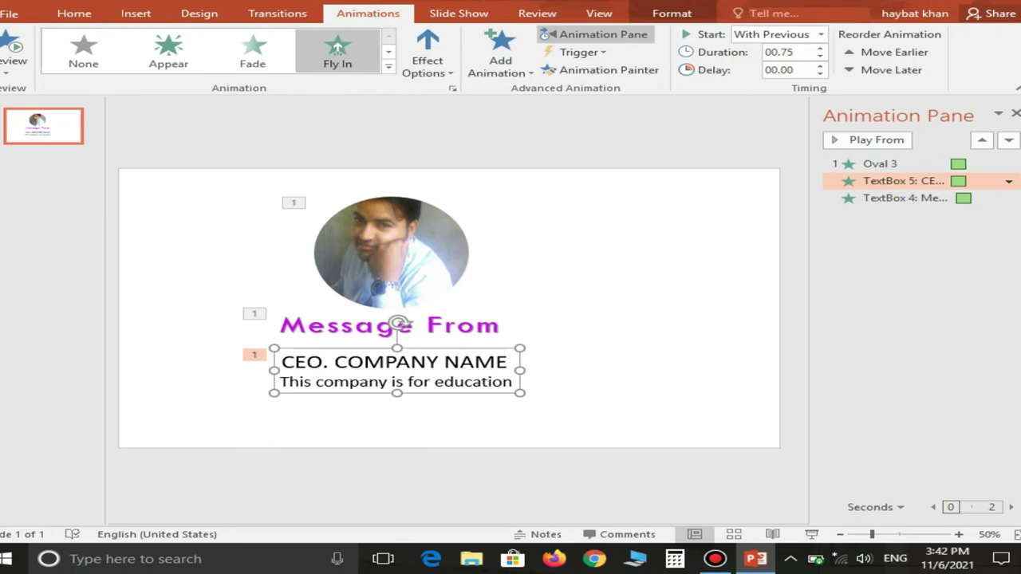
{"action": "left_click", "coordinate": [821, 34]}
{"action": "left_click", "coordinate": [774, 82]}
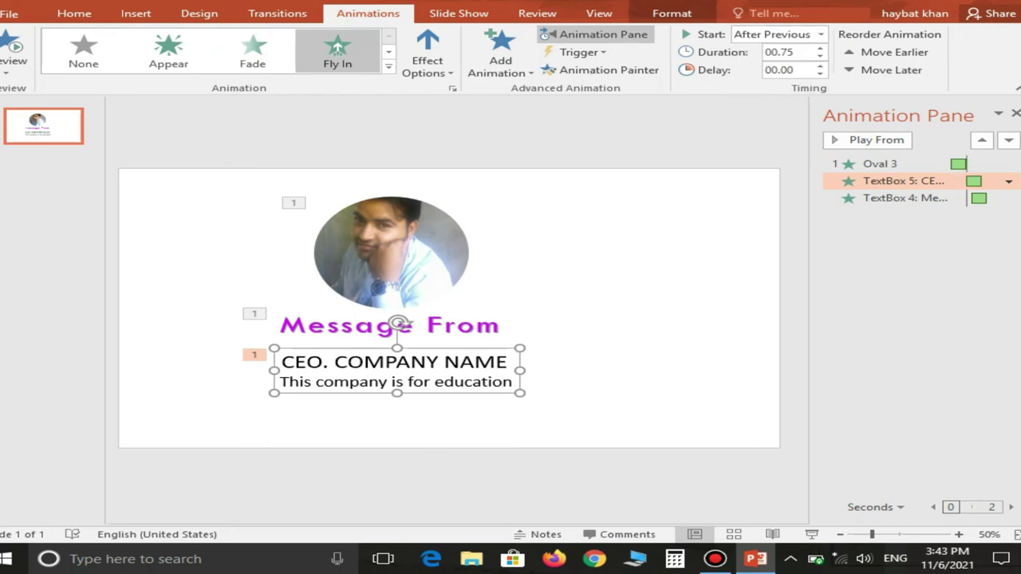
{"action": "left_click", "coordinate": [872, 140]}
{"action": "left_click_drag", "start_coordinate": [905, 198], "coordinate": [906, 181]}
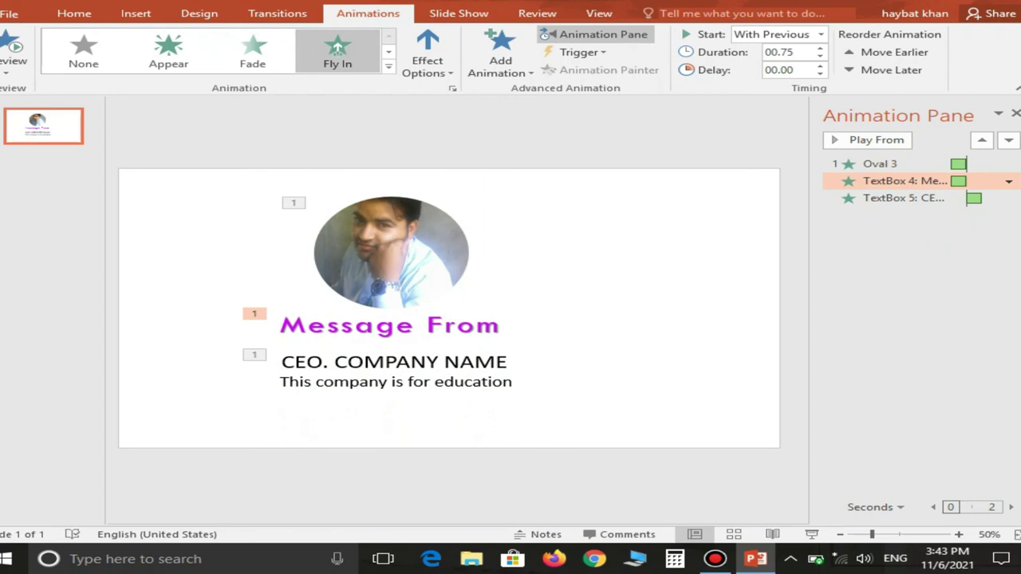
{"action": "left_click", "coordinate": [869, 140]}
{"action": "key", "text": "Escape"}
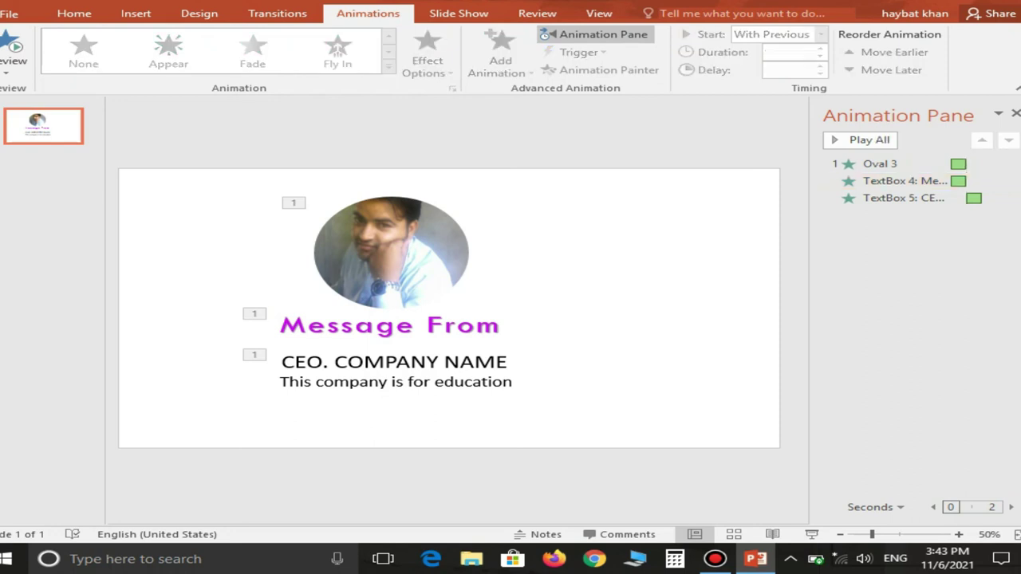
Create a new presentation with Ctrl+N and delete its title and subtitle placeholders
{"action": "key", "text": "ctrl+n"}
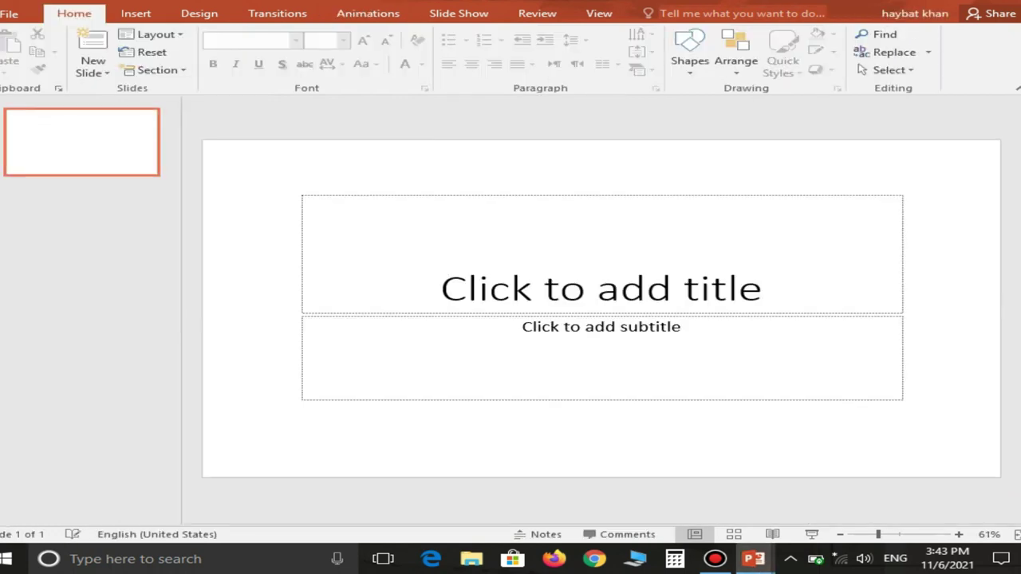
{"action": "left_click", "coordinate": [601, 287]}
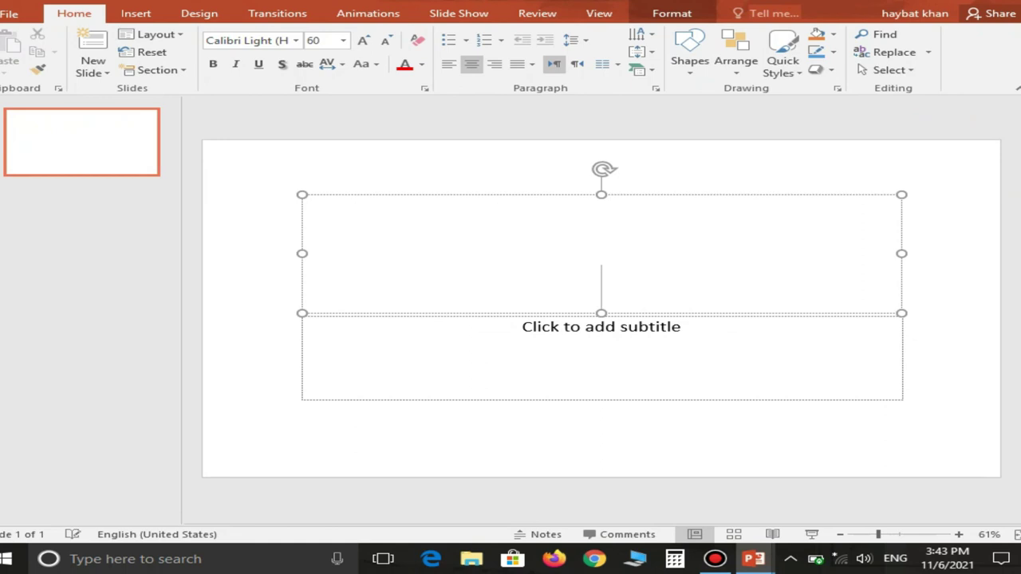
{"action": "key", "text": "Escape"}
{"action": "key", "text": "Delete"}
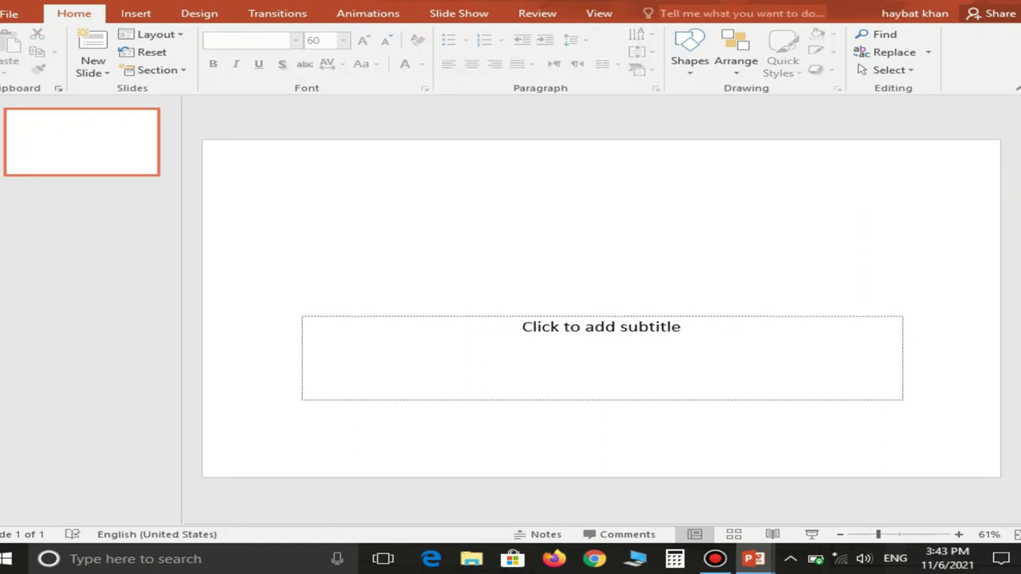
{"action": "left_click", "coordinate": [602, 327]}
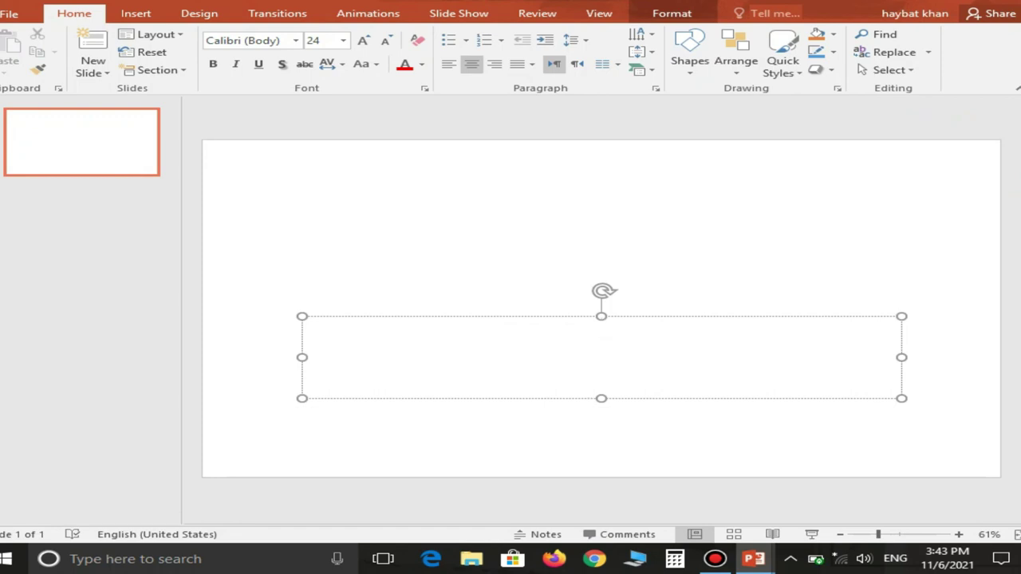
{"action": "key", "text": "Escape"}
{"action": "key", "text": "Delete"}
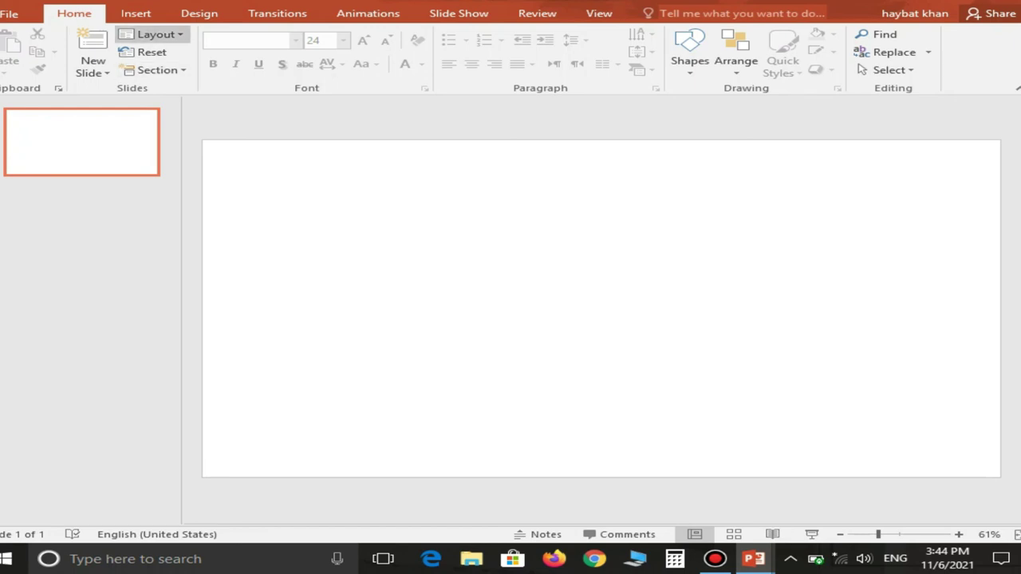
Draw a light-blue Oval Callout near the slide's top-left, about 1.29" by 1.93"
{"action": "scroll", "coordinate": [160, 34], "scroll_direction": "down", "scroll_amount": 1}
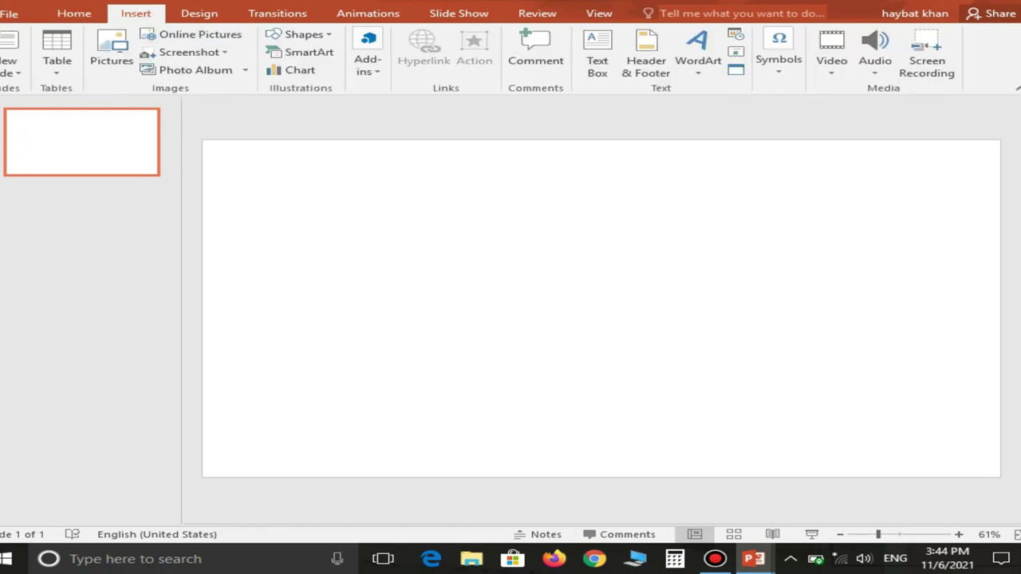
{"action": "left_click", "coordinate": [302, 34]}
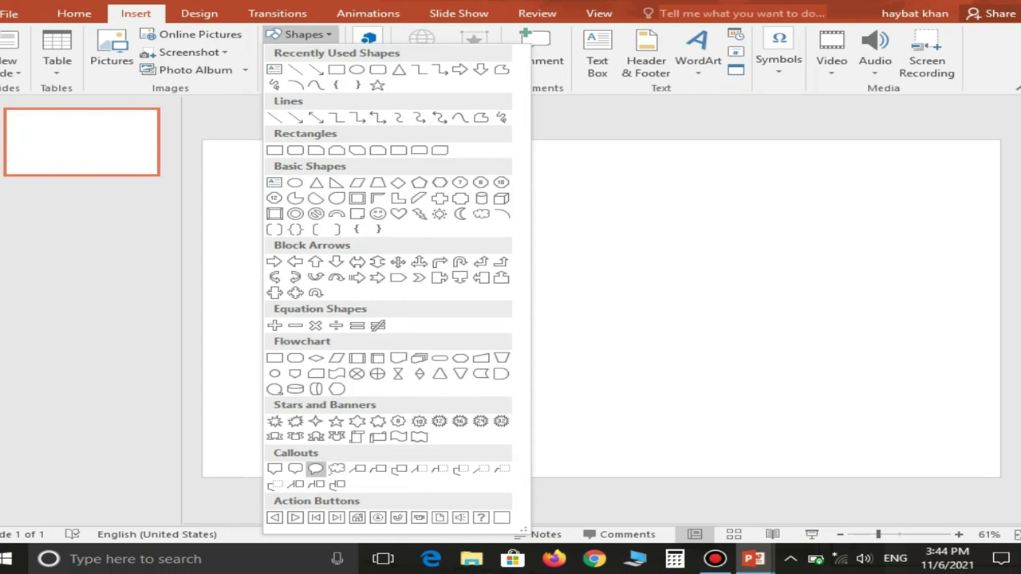
{"action": "left_click", "coordinate": [316, 469]}
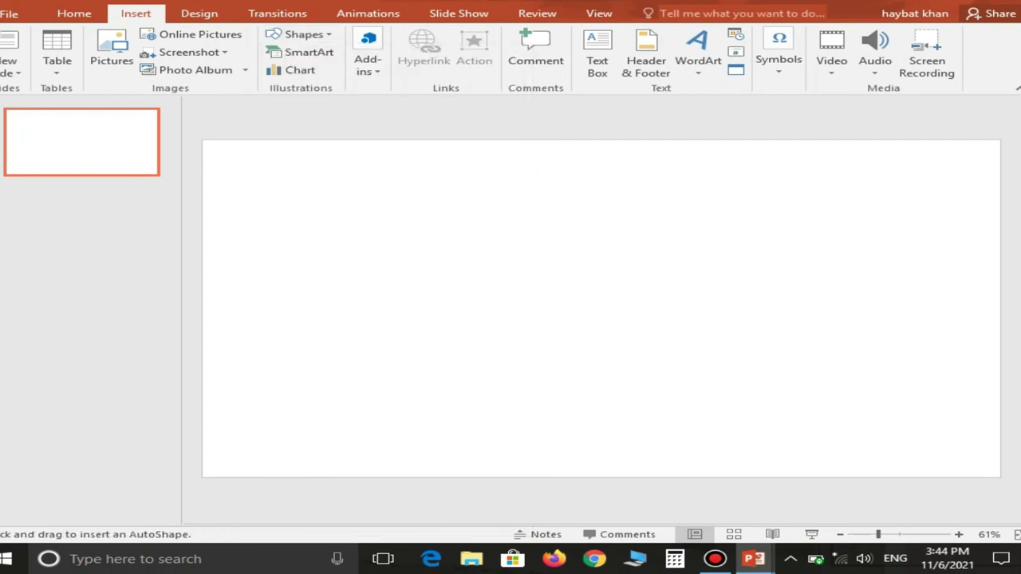
{"action": "left_click_drag", "start_coordinate": [279, 179], "coordinate": [321, 239]}
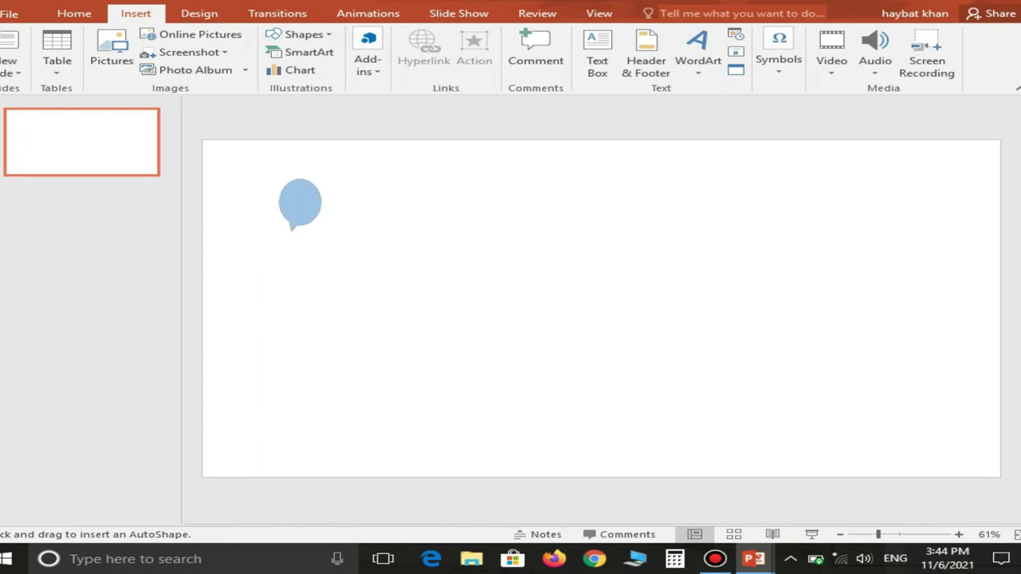
{"action": "left_click_drag", "start_coordinate": [321, 239], "coordinate": [395, 238]}
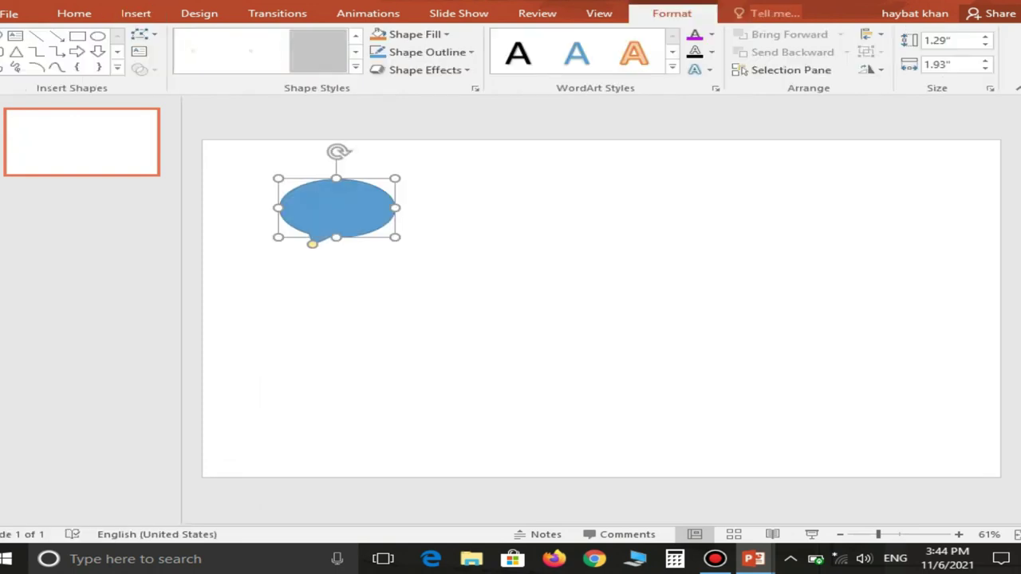